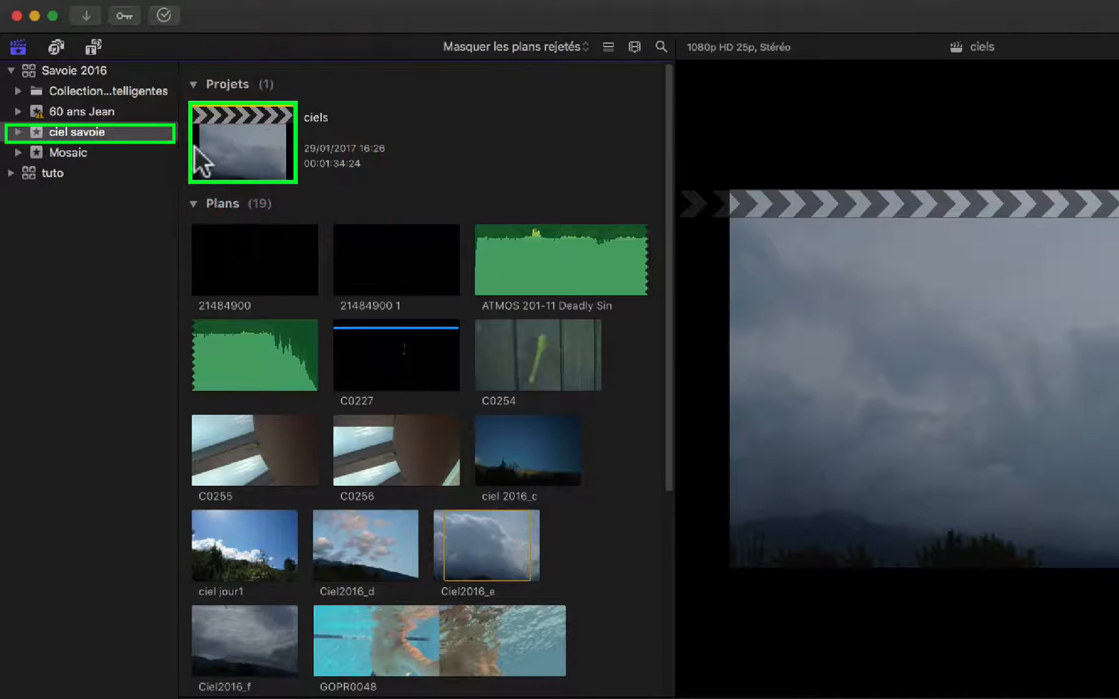
Duplicate the ciels project in the ciel savoie event of the Savoie 2016 library and open the copy ciels 1.
left_click(90, 133)
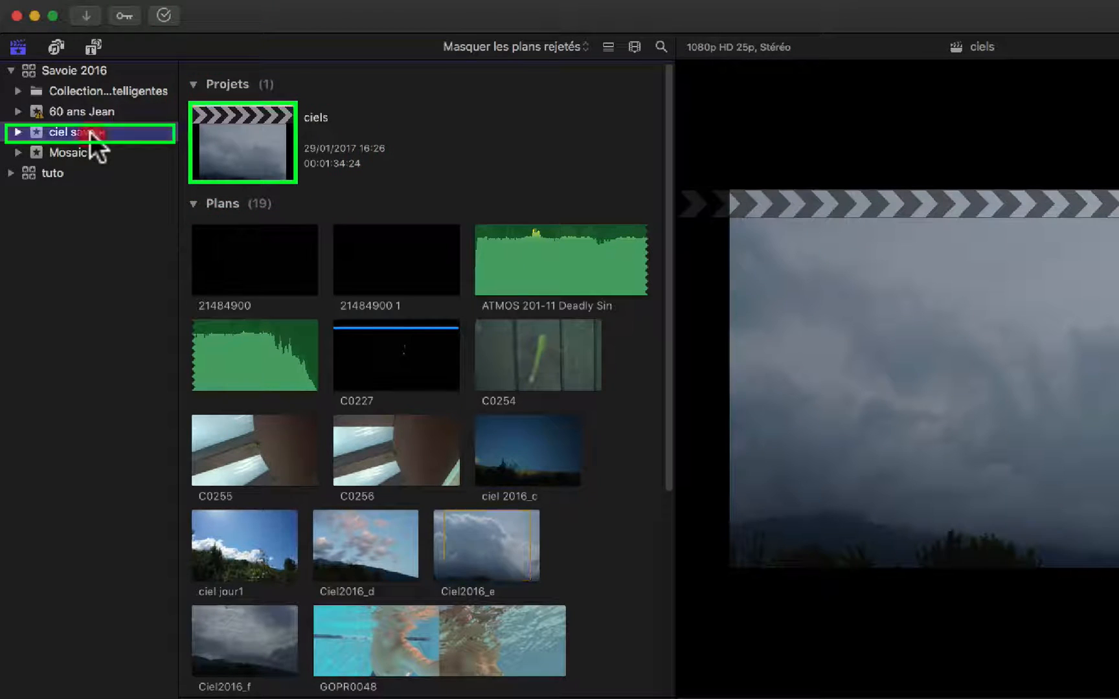
left_click(263, 146)
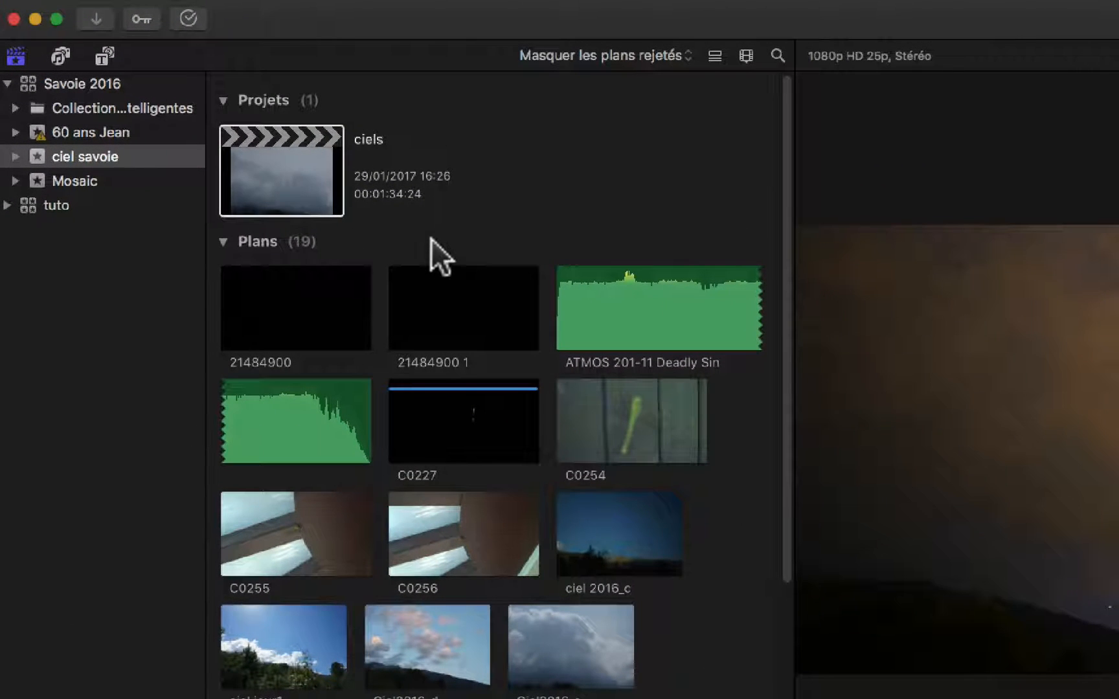
right_click(278, 166)
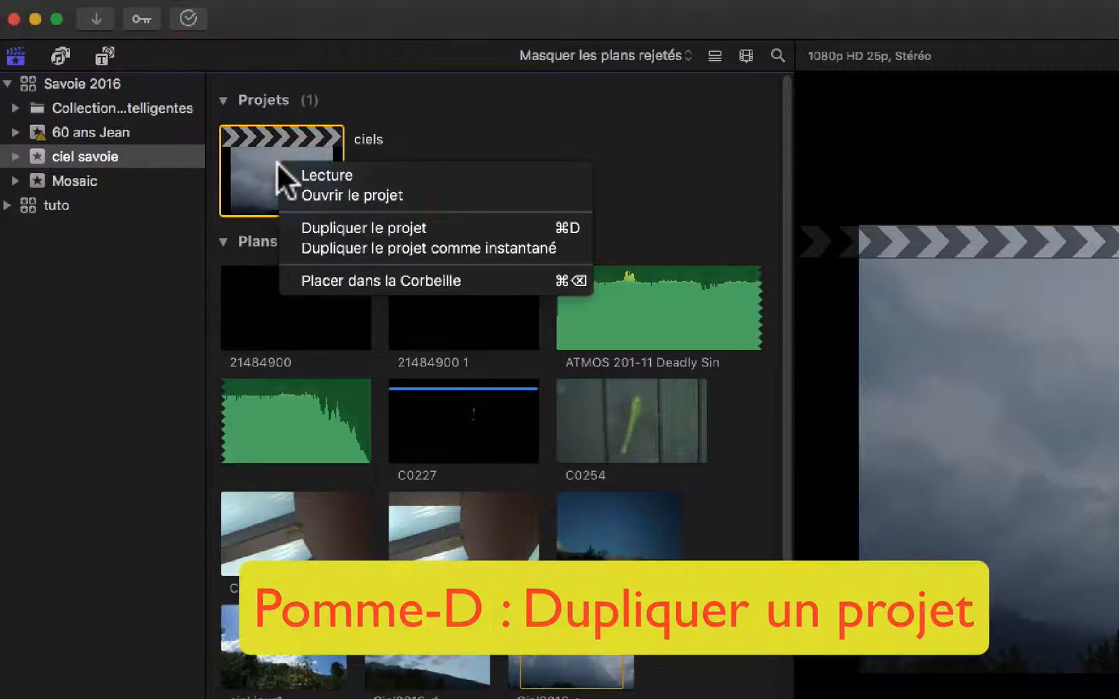
left_click(347, 231)
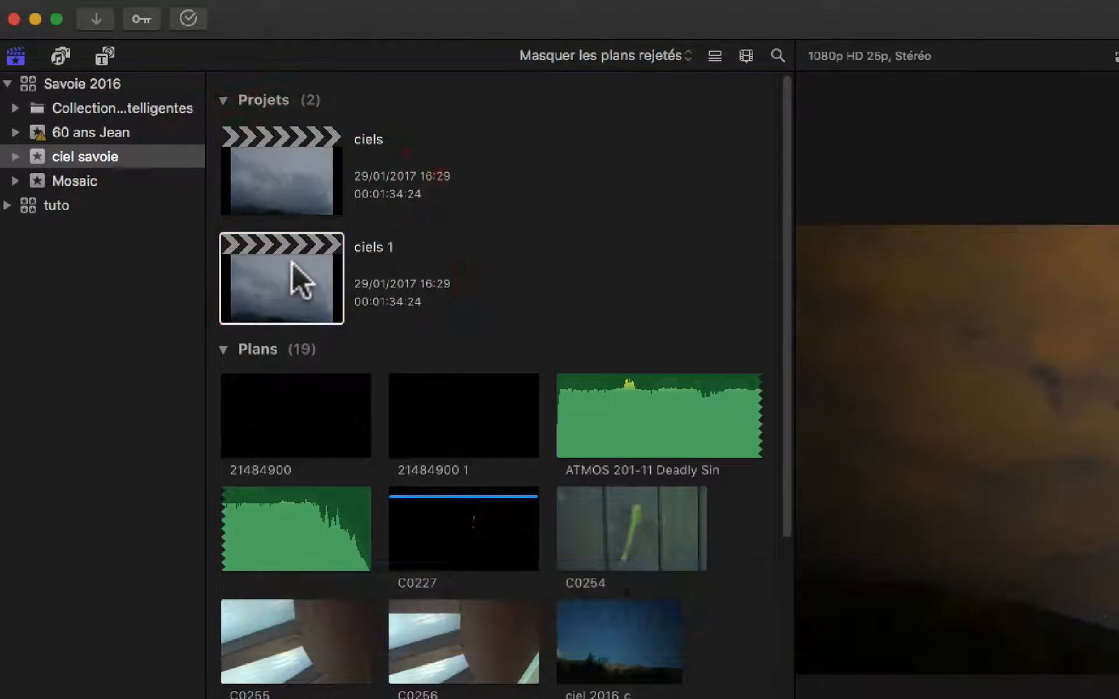
double_click(292, 262)
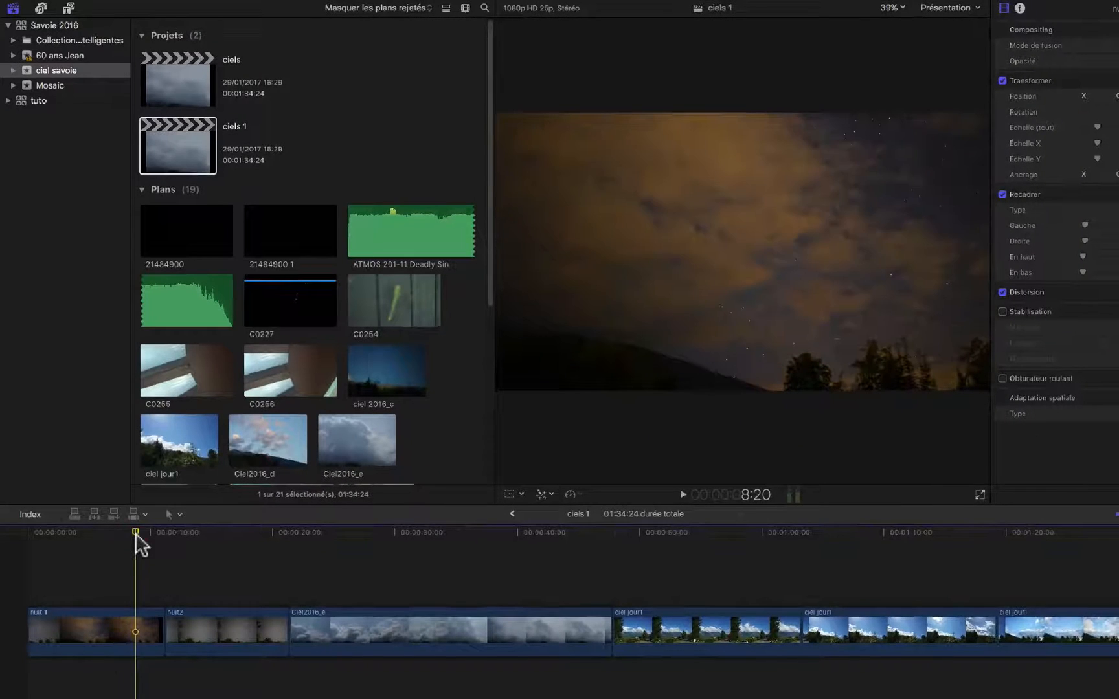
Connect the whole ATMOS 201-11 Deadly Sin music clip beneath the video clips, beginning at the start of the timeline.
left_click_drag(136, 535, 10, 569)
left_click(374, 234)
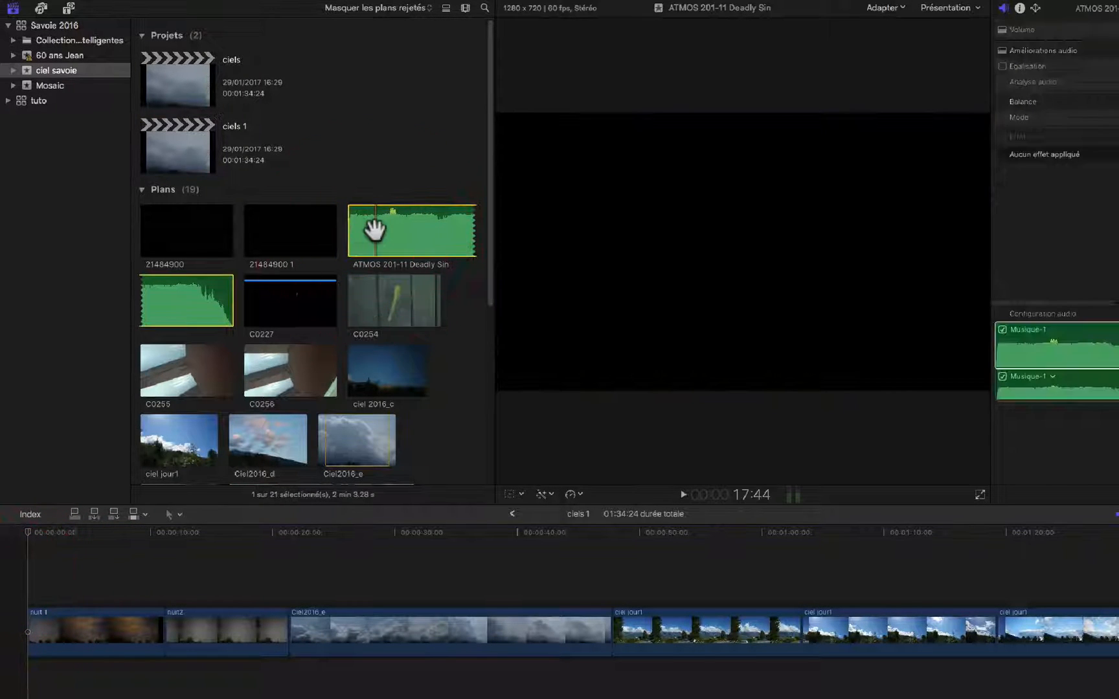
key("q")
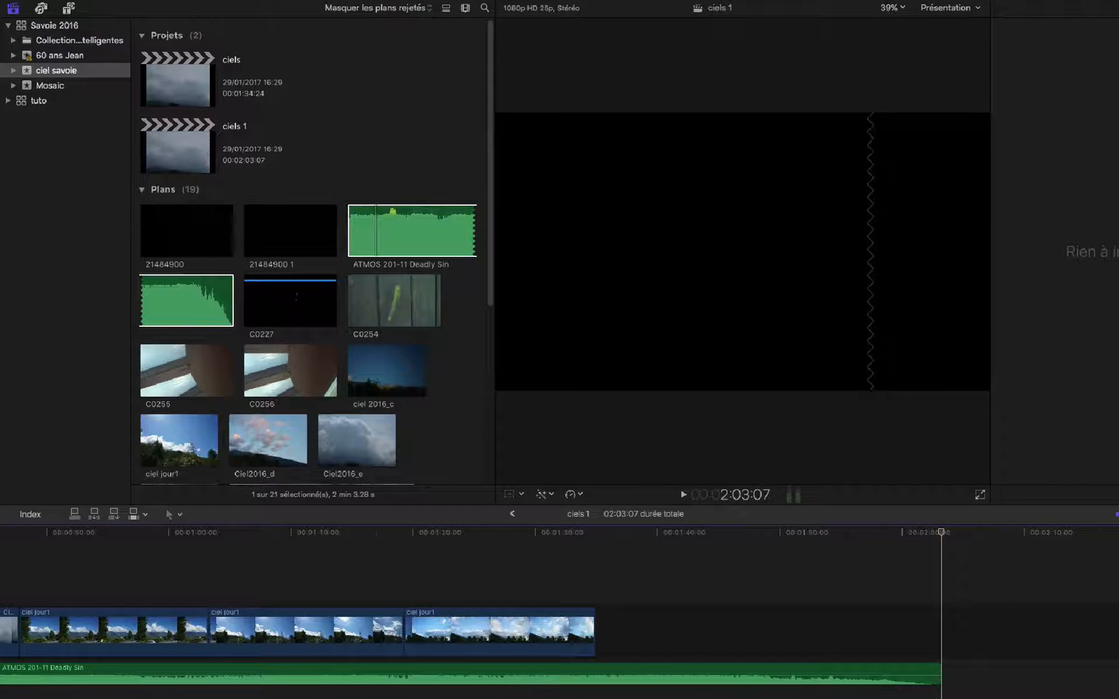
scroll(45, 674, "left", 10)
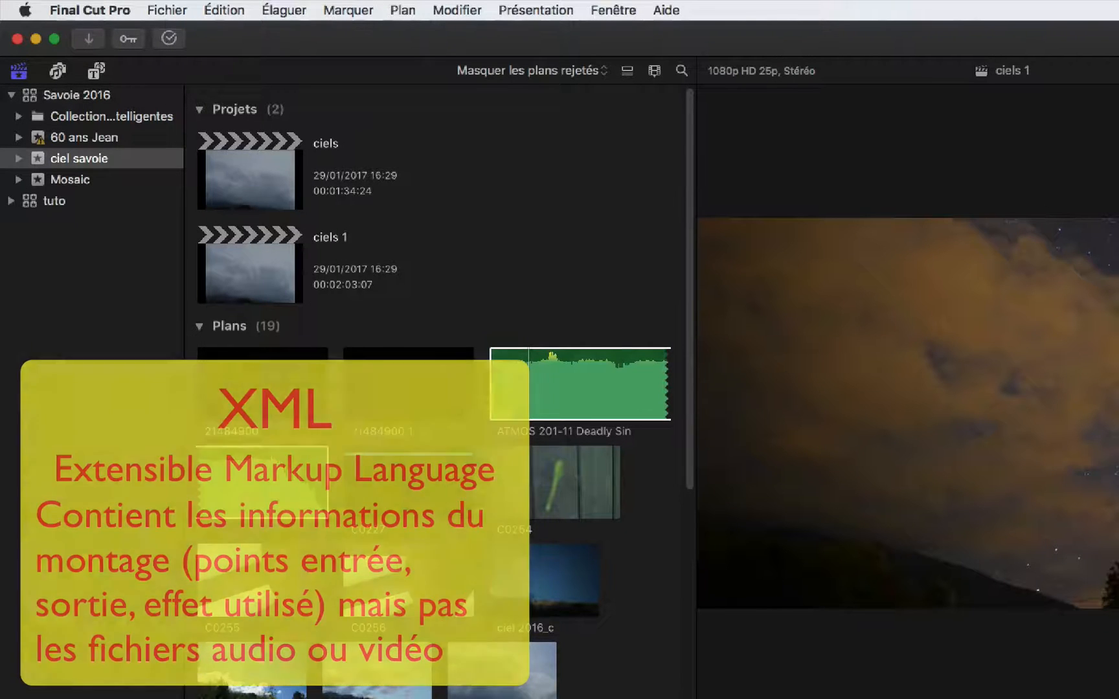
Export the ciels 1 project to the Desktop as ciels 1.fcpxml, with the Générale metadata view and XML version 1.6.
left_click(163, 10)
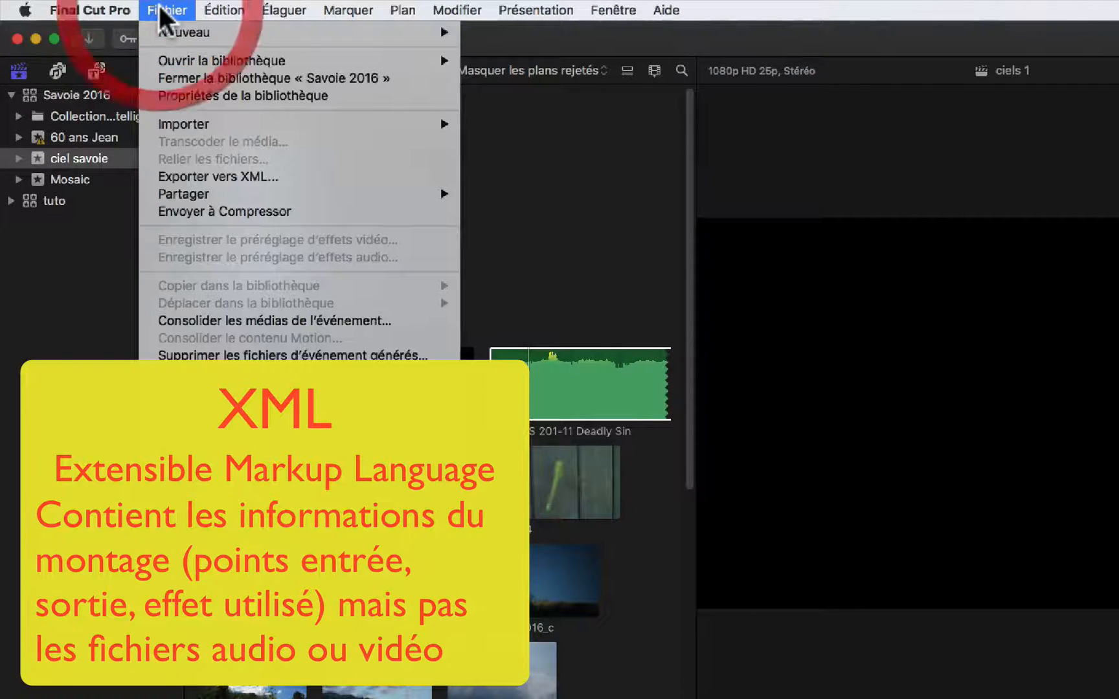
left_click(228, 169)
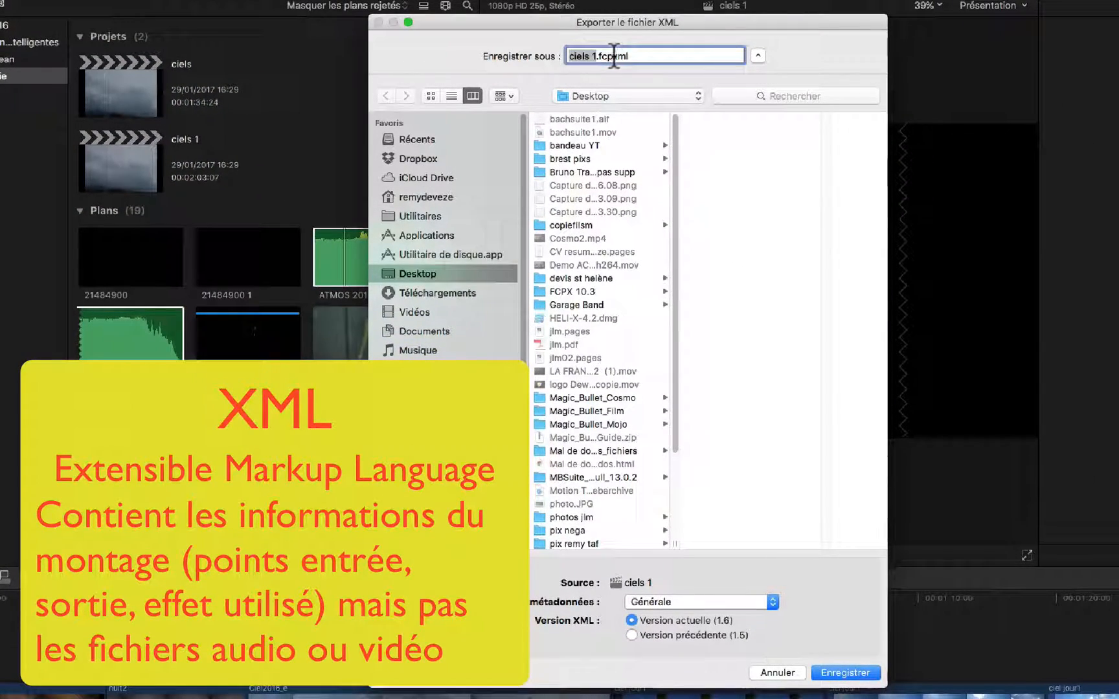
left_click(769, 597)
left_click(768, 597)
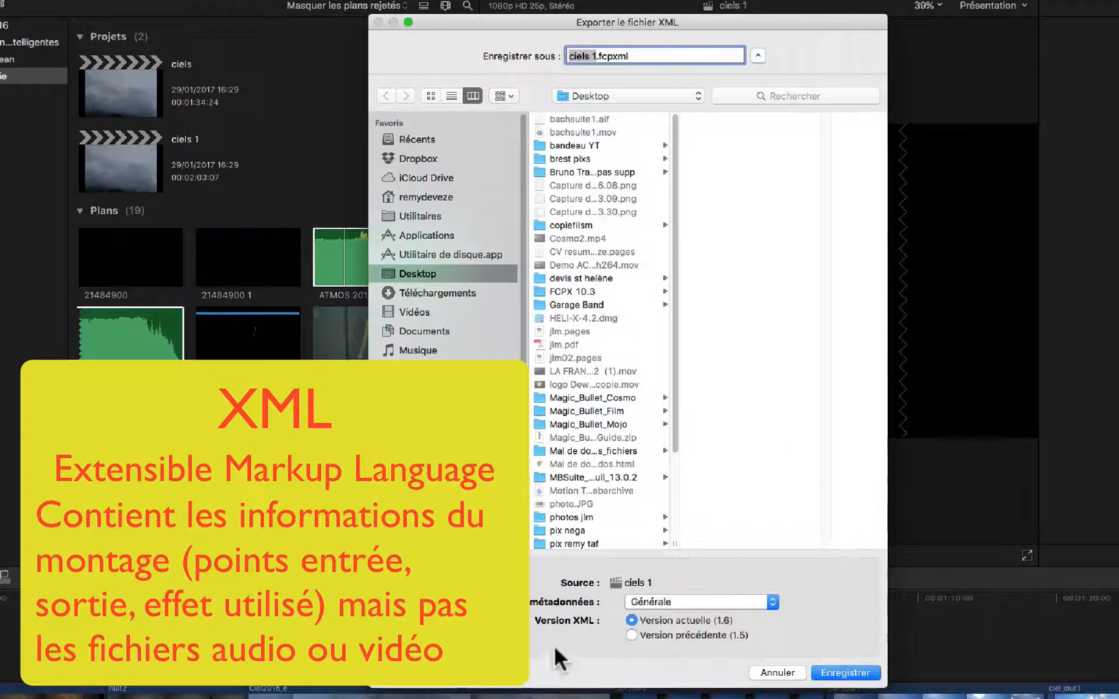
left_click(854, 668)
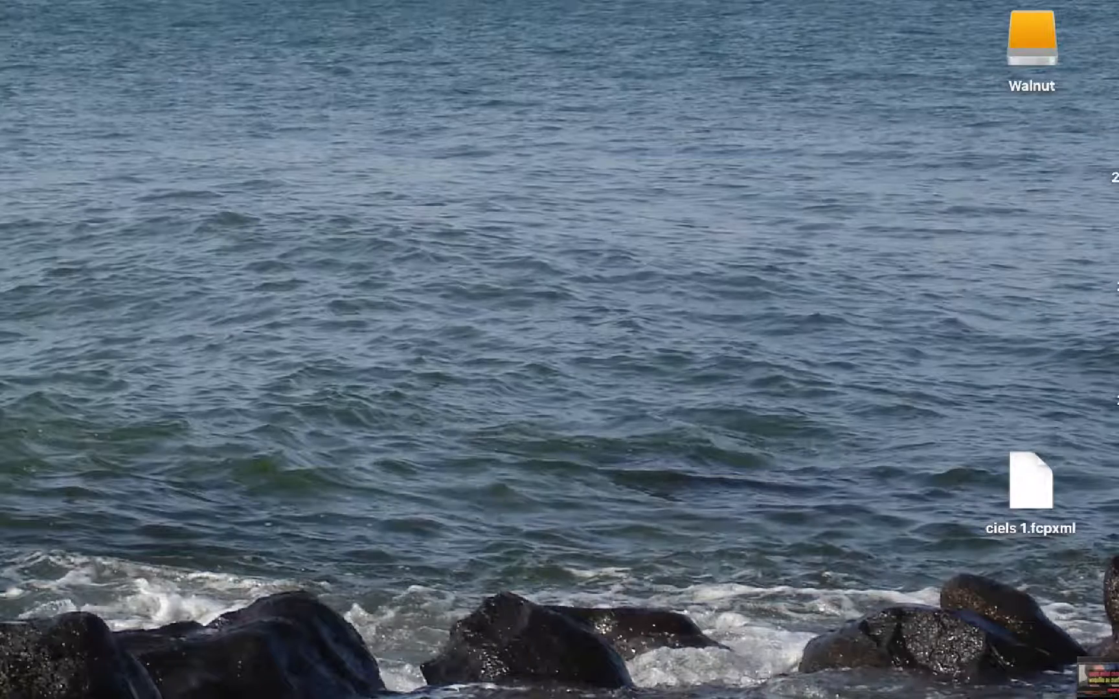
Show the file information of ciels 1.fcpxml on the Desktop to examine its type and size.
left_click_drag(1029, 487, 237, 292)
key("super+i")
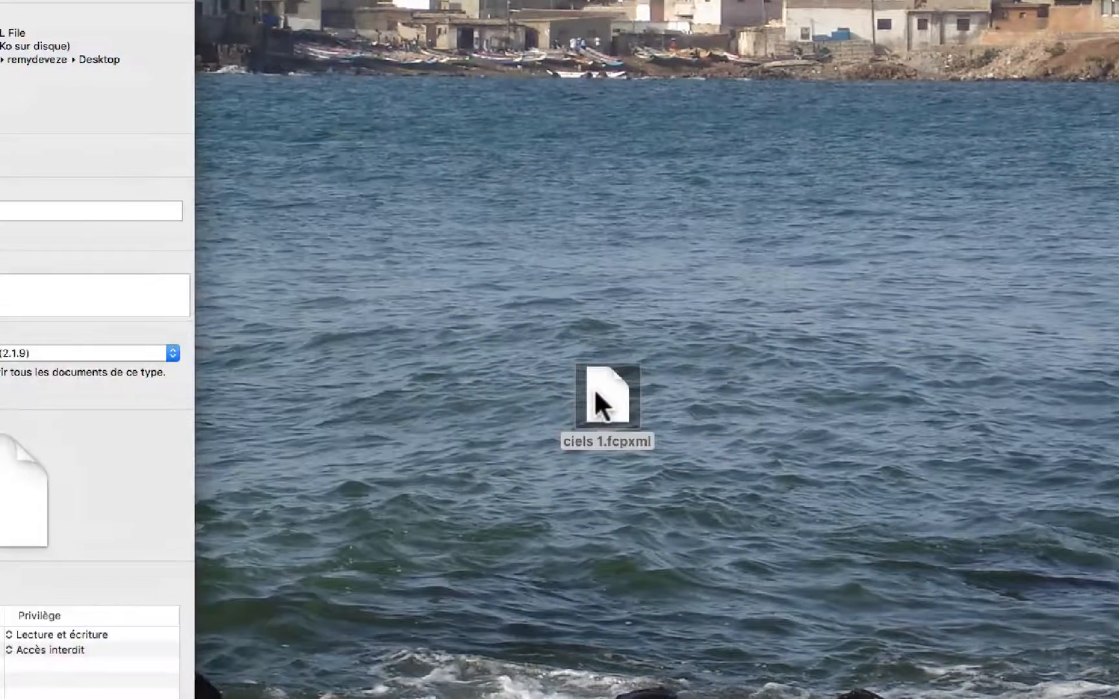
left_click_drag(84, 0, 447, 20)
Switch back to Final Cut Pro, collapse the Savoie 2016 library and open the Travaux extérieurs library.
key("super+Tab")
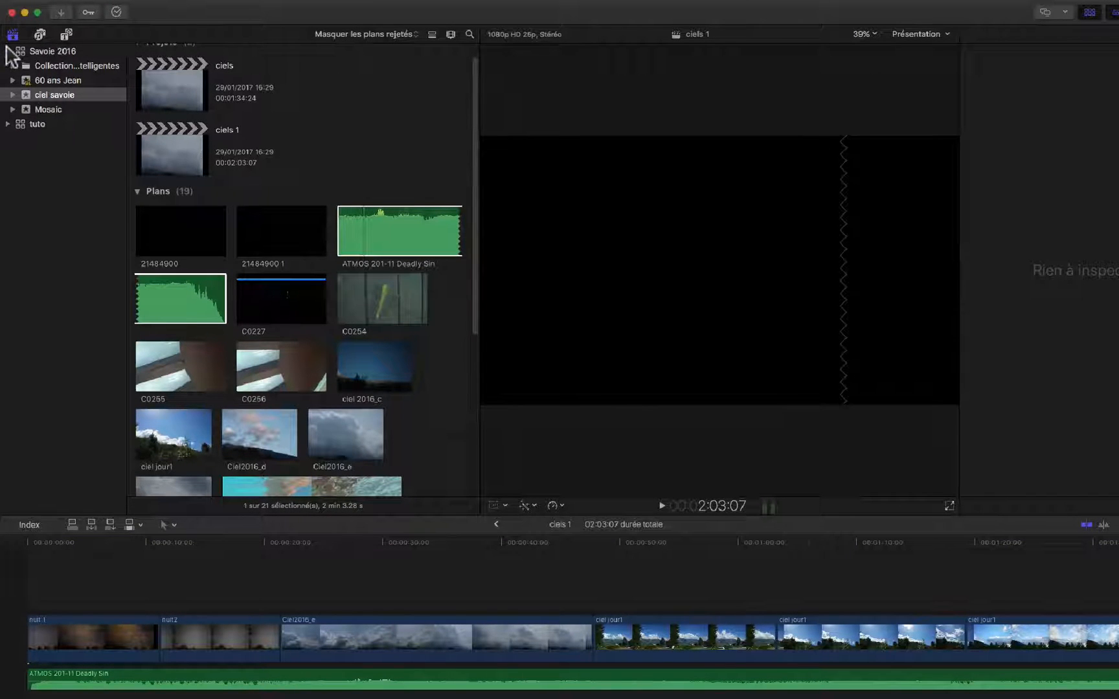
left_click(9, 51)
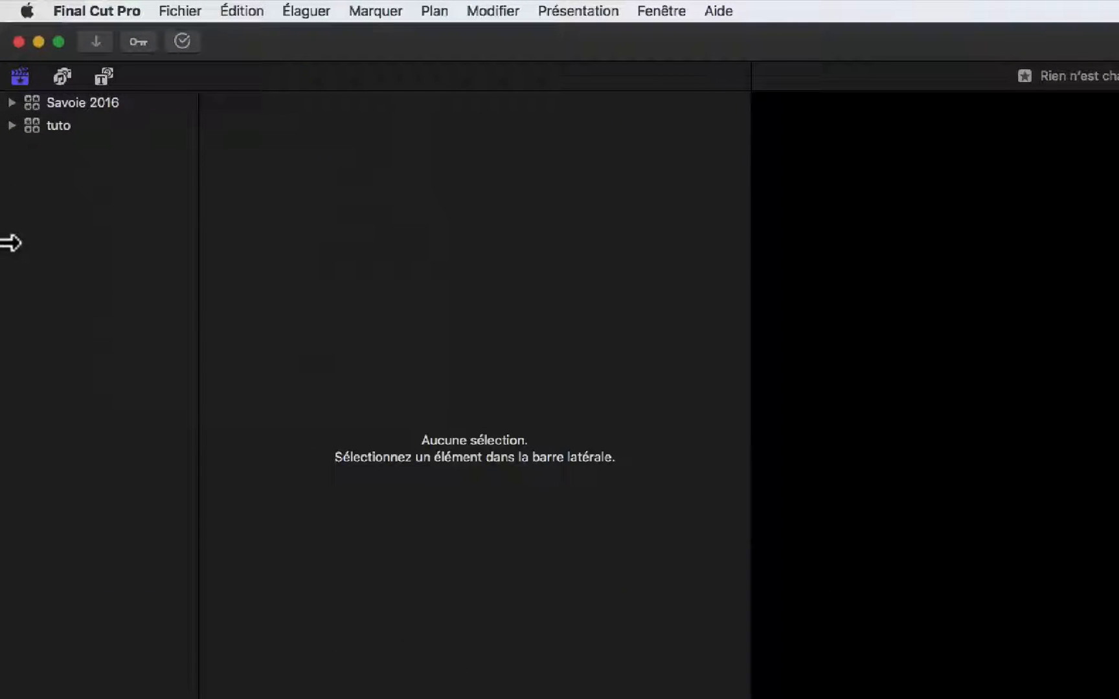
left_click(186, 10)
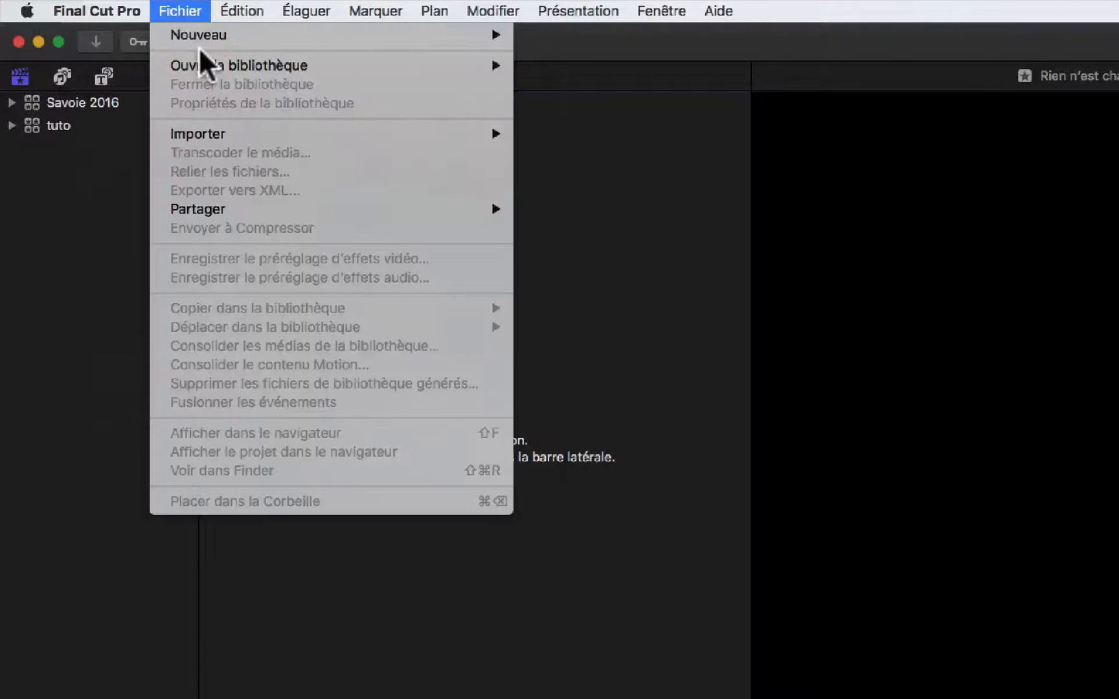
mouse_move(201, 64)
left_click(580, 67)
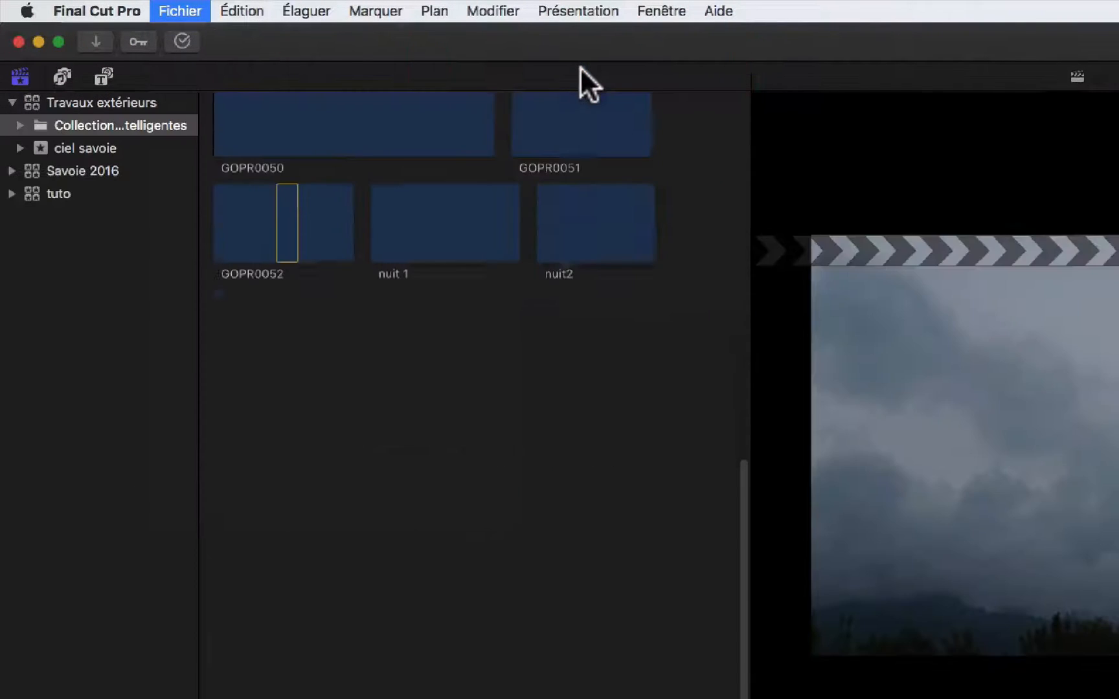
Open the ciels project from the ciel savoie event of the Travaux extérieurs library.
left_click(119, 100)
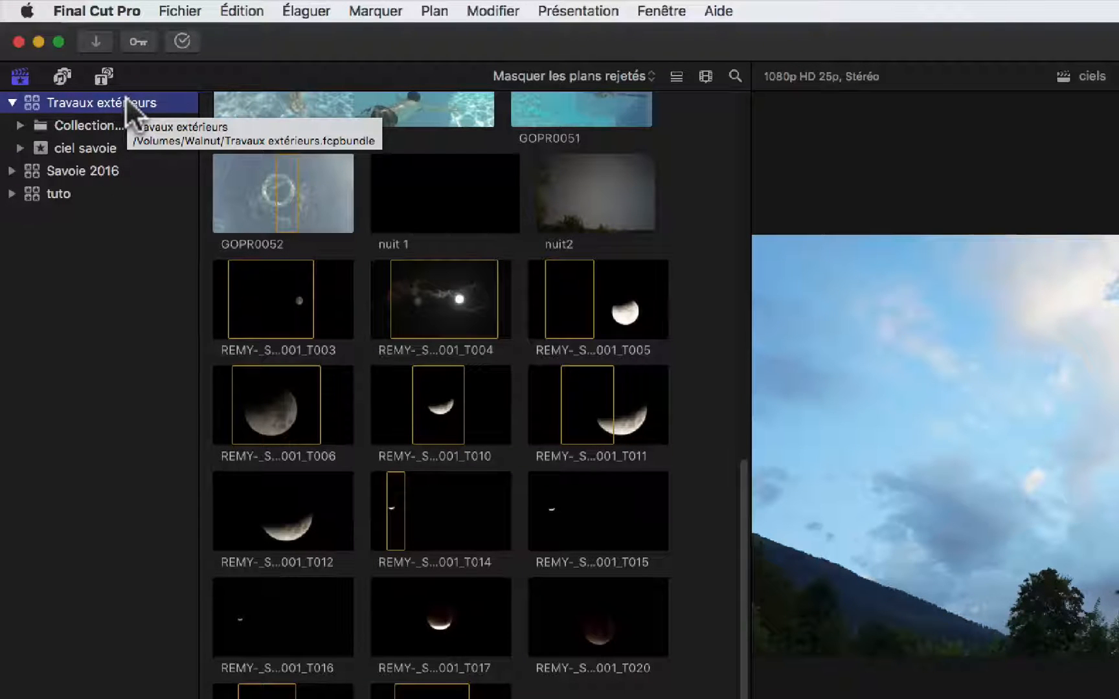
left_click(50, 144)
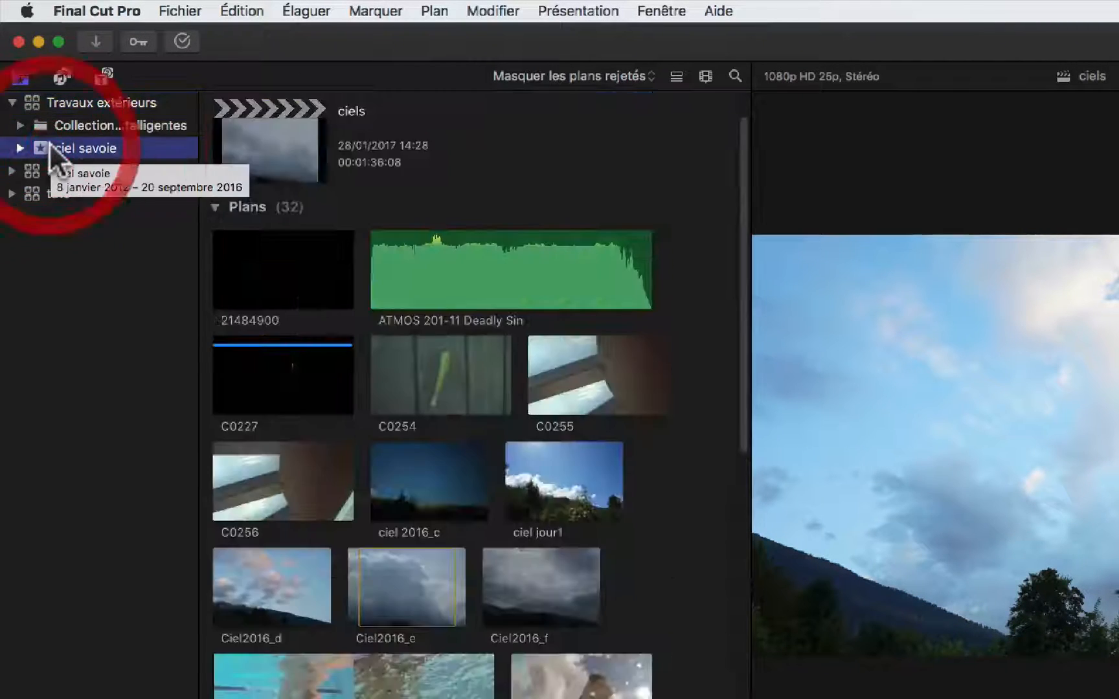
left_click(277, 136)
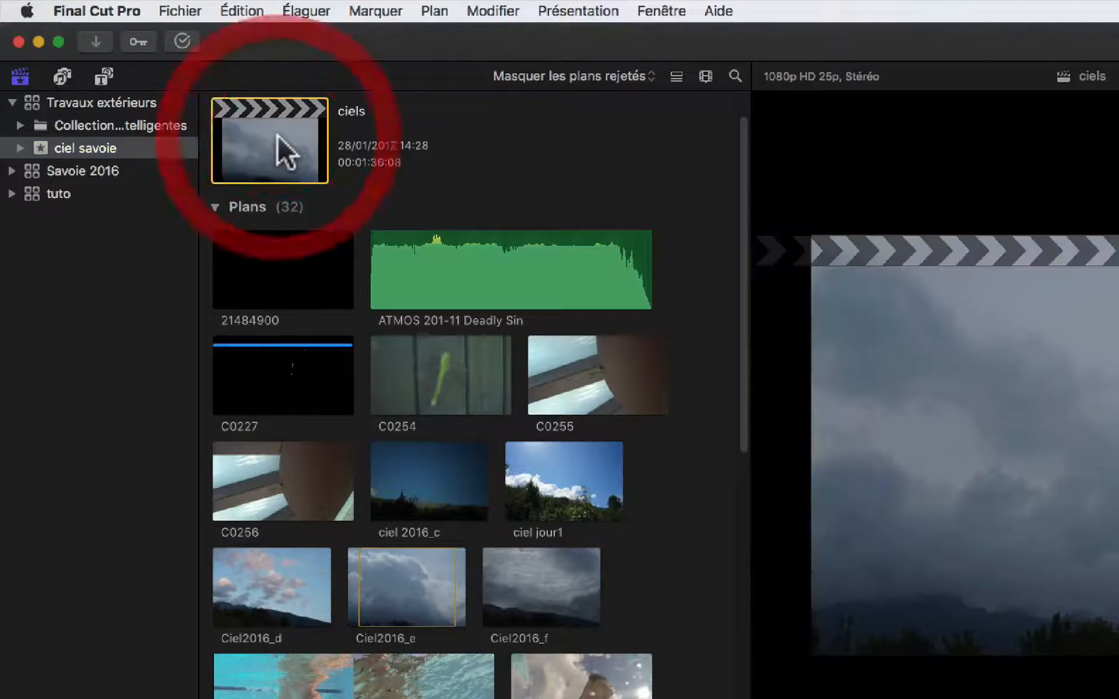
double_click(277, 134)
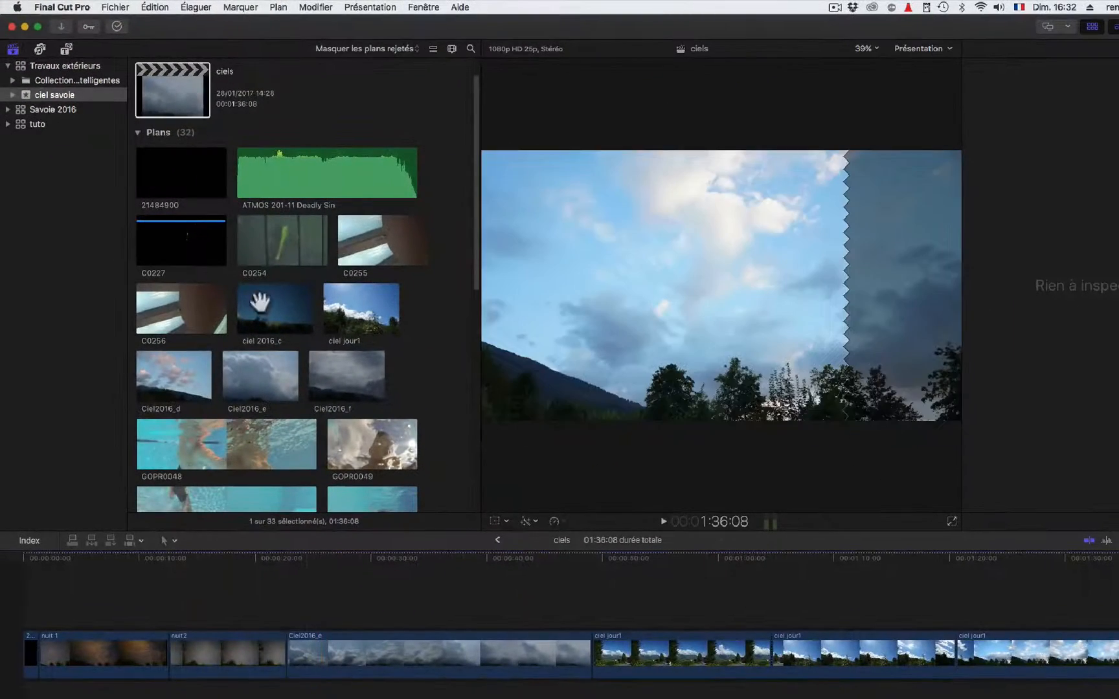
Import the XML file ciels 1.fcpxml from the Desktop into the Travaux extérieurs library.
left_click(118, 8)
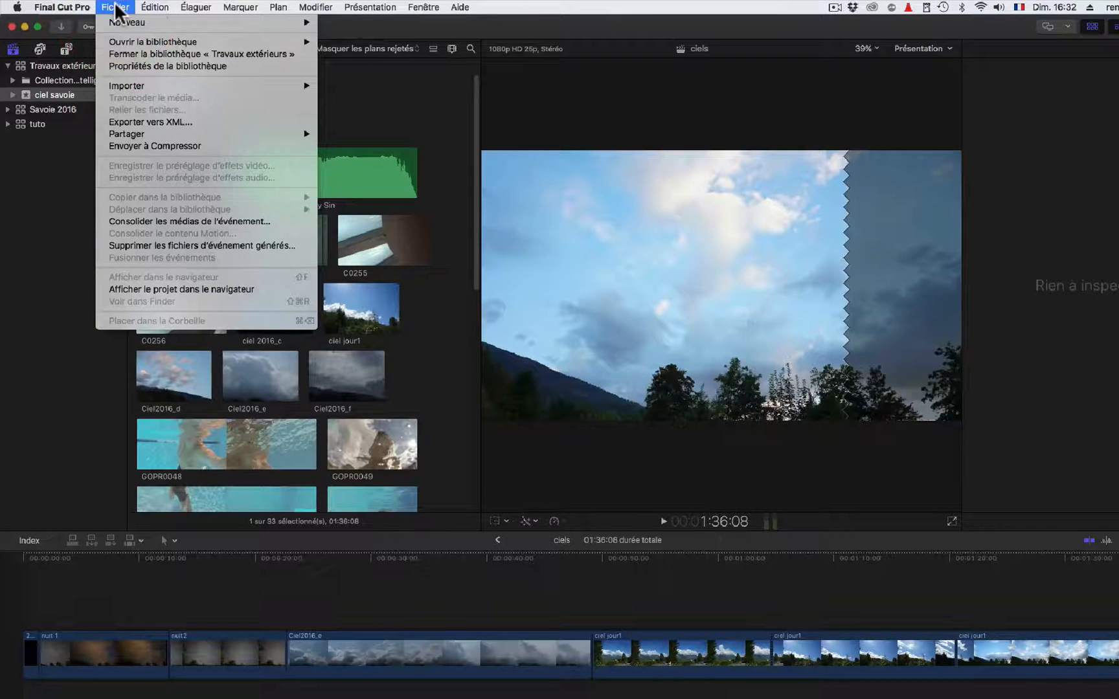
mouse_move(141, 89)
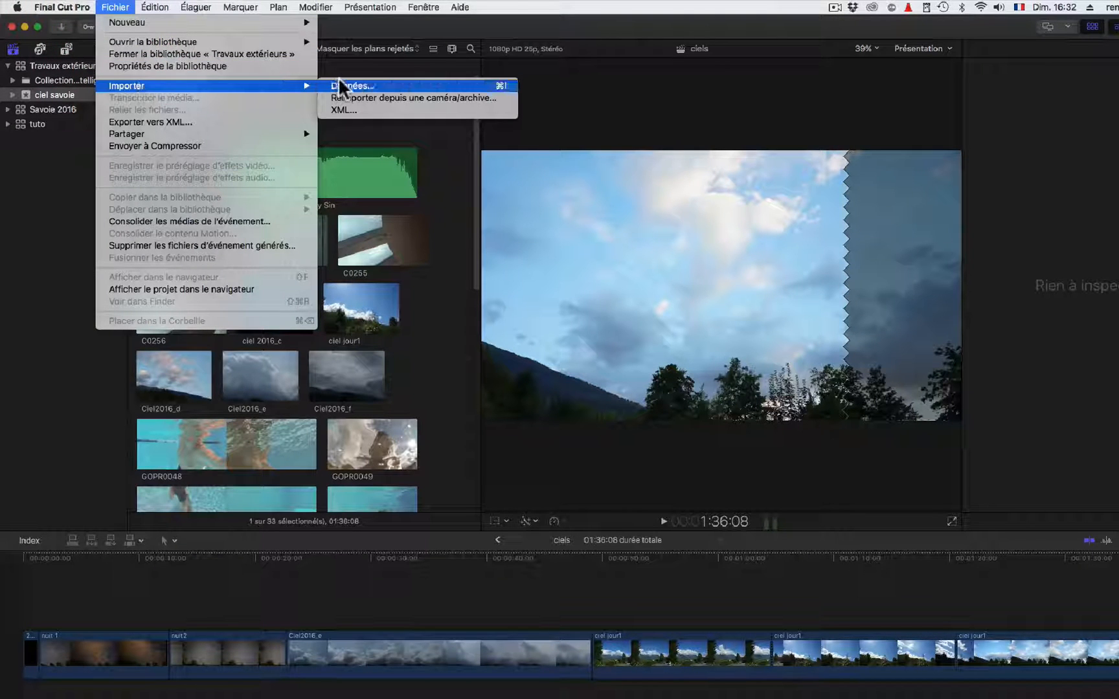
left_click(332, 109)
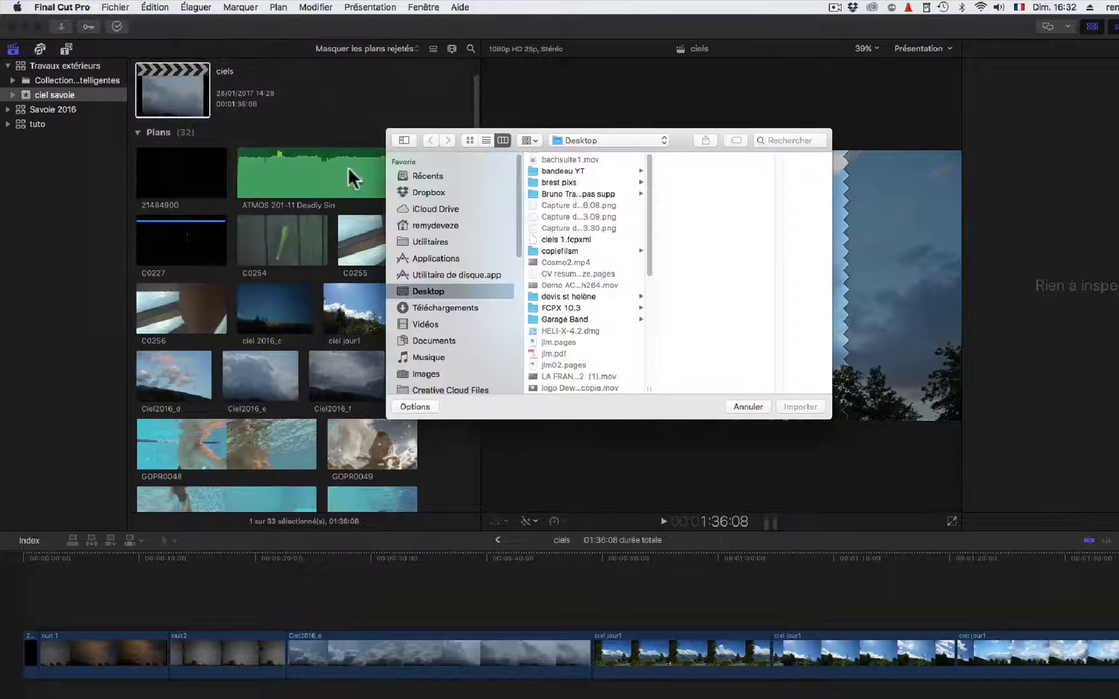
left_click(555, 238)
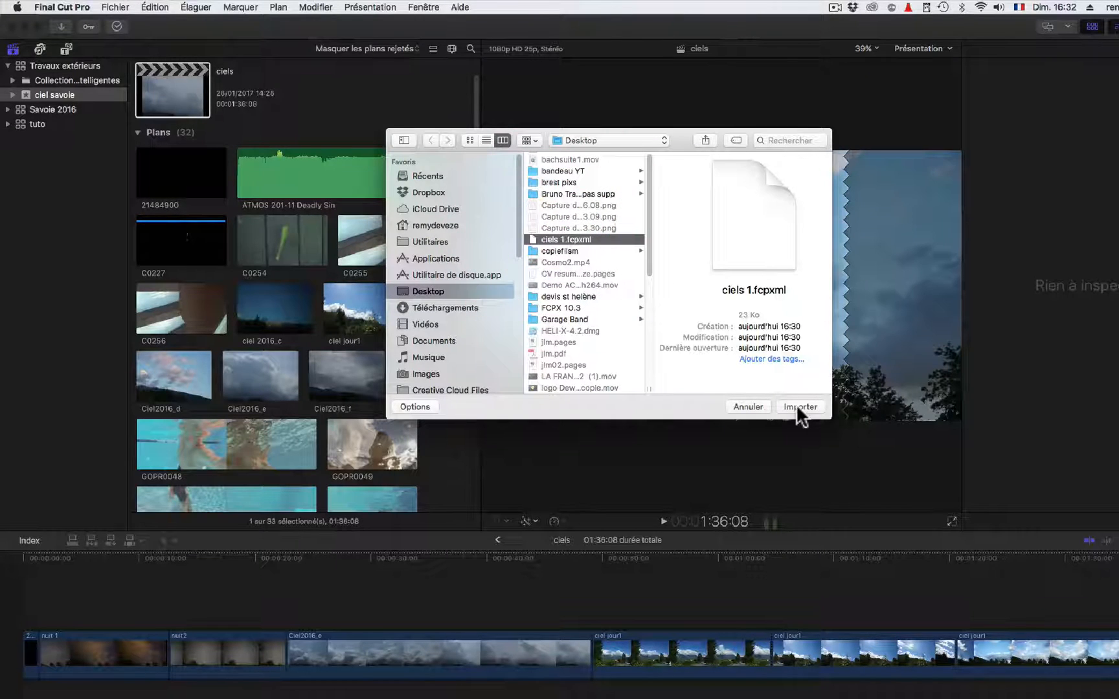
left_click(797, 407)
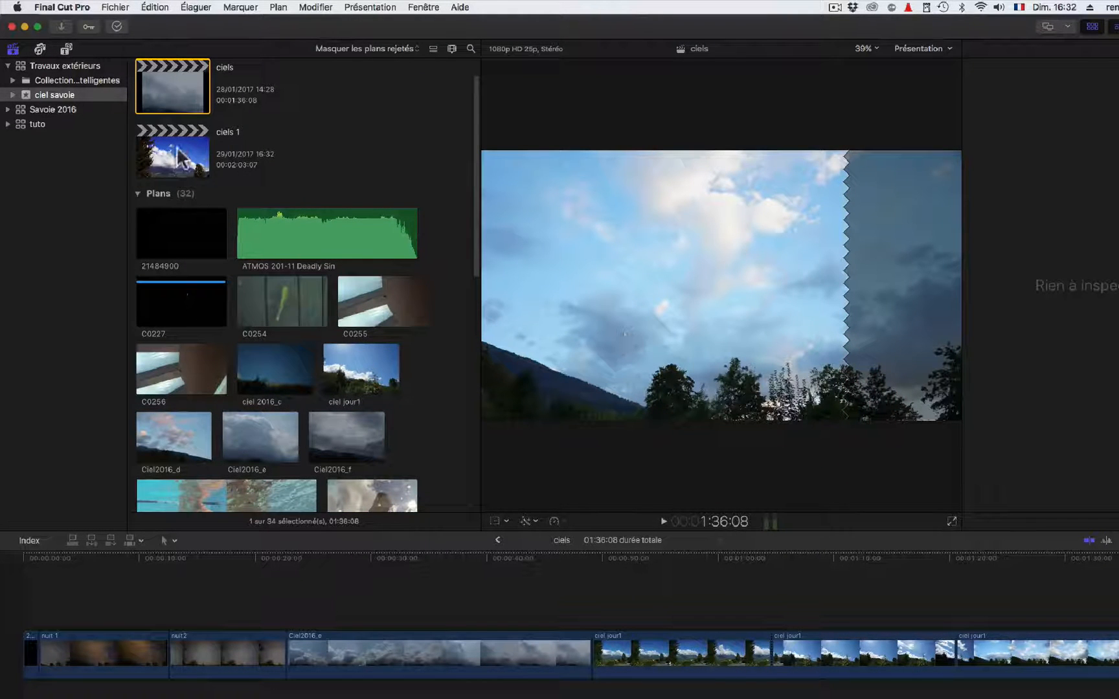
Open the imported ciels 1 project and place the playhead at about 6:00, over the nuit 1 clip.
left_click(178, 150)
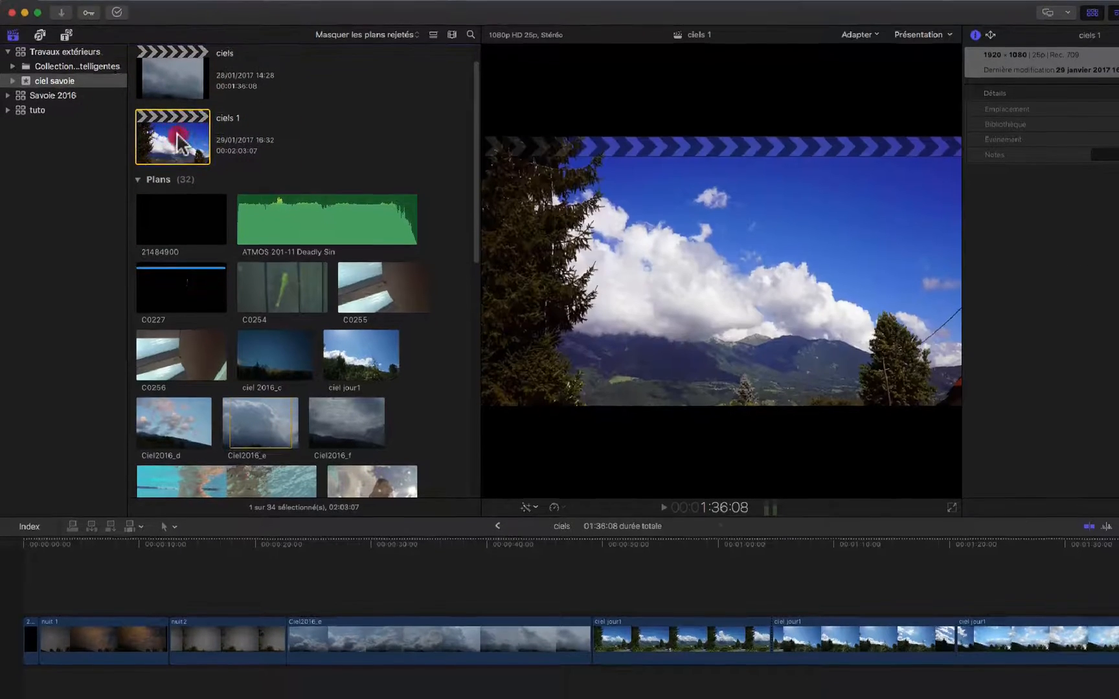
double_click(177, 155)
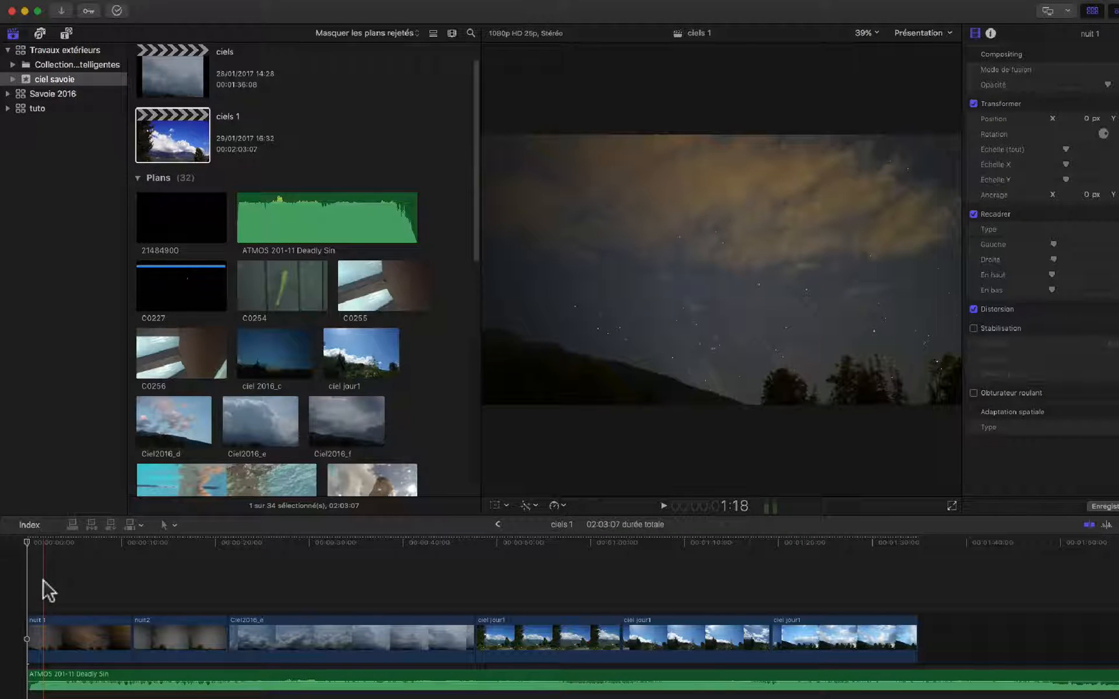
left_click(83, 583)
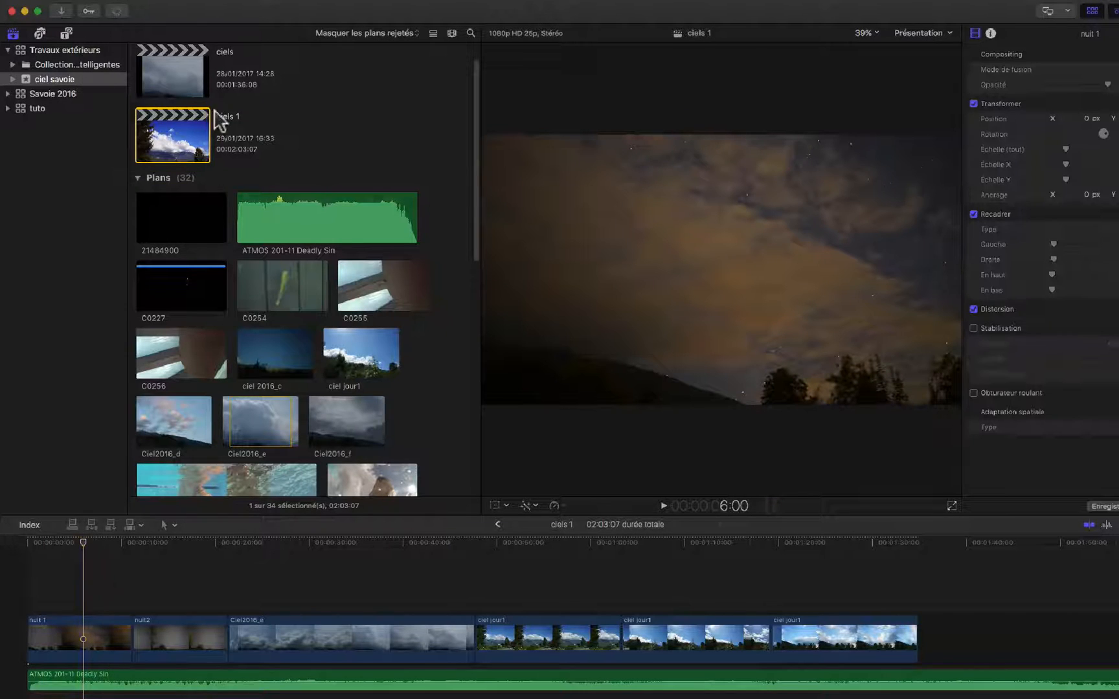
Duplicate the ciels 1 project in the ciel savoie event and open the copy ciels 2.
right_click(173, 121)
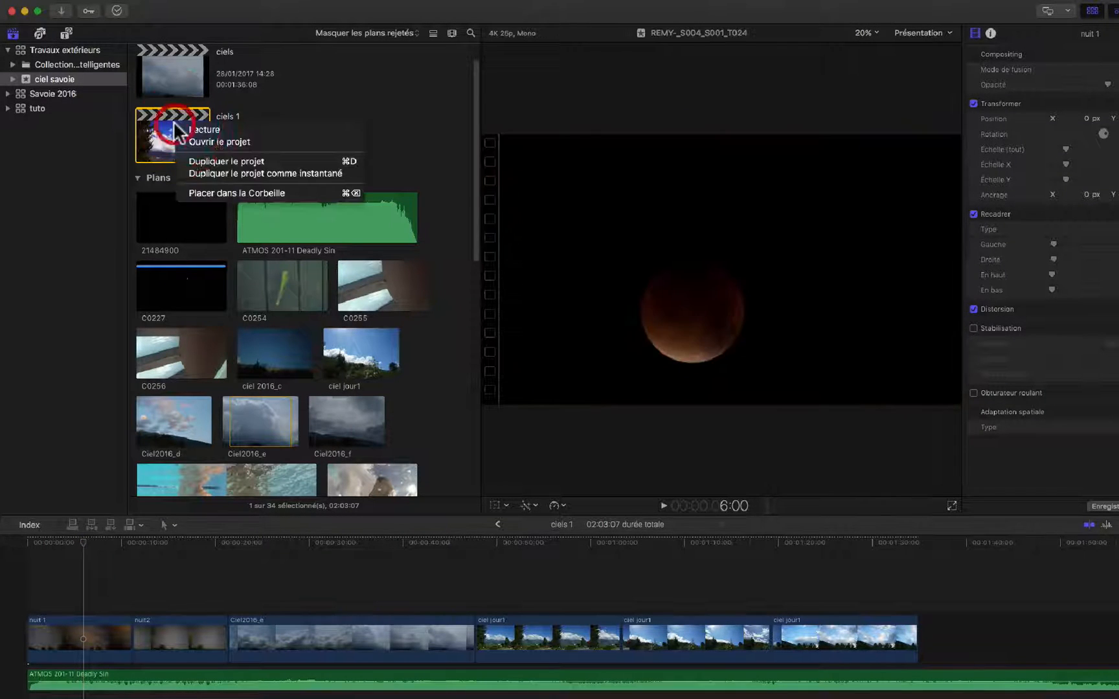
left_click(211, 156)
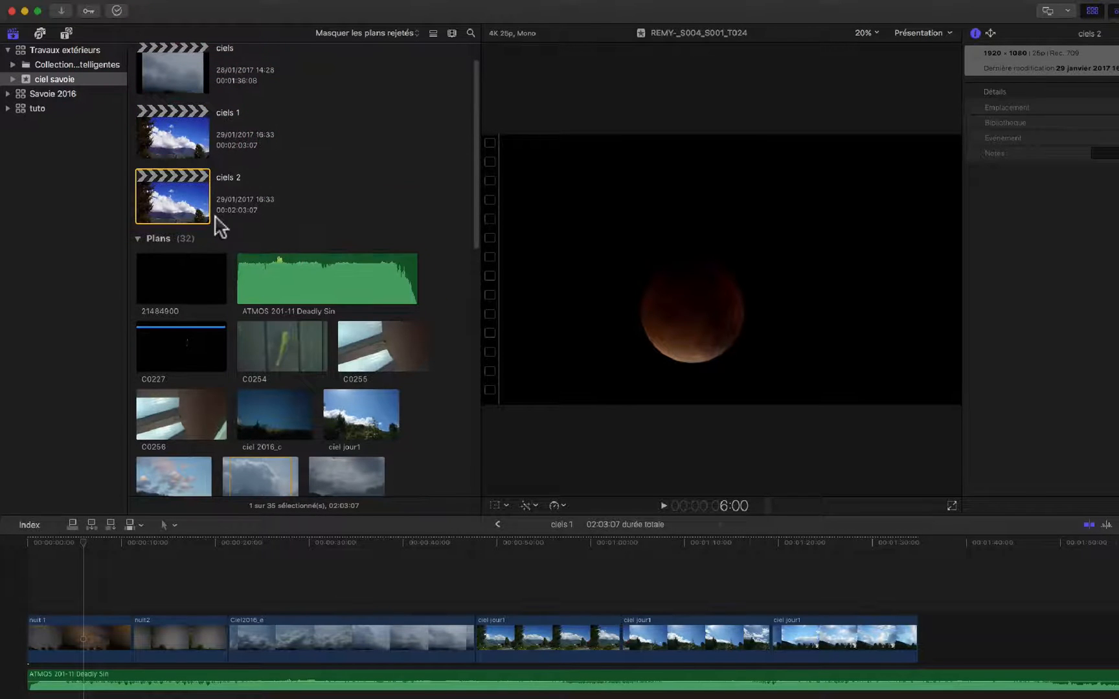
double_click(183, 197)
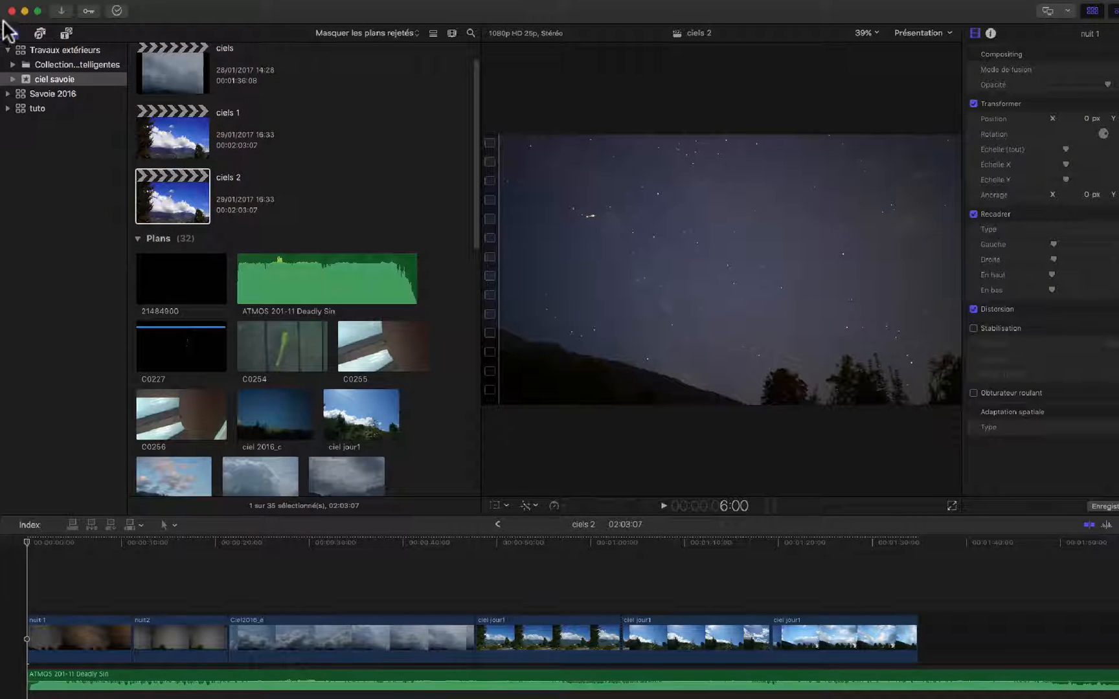
Add the Rotation 3D title above the nuit 1 clip at the timeline start and select it with the playhead at about 6:03.
left_click(62, 34)
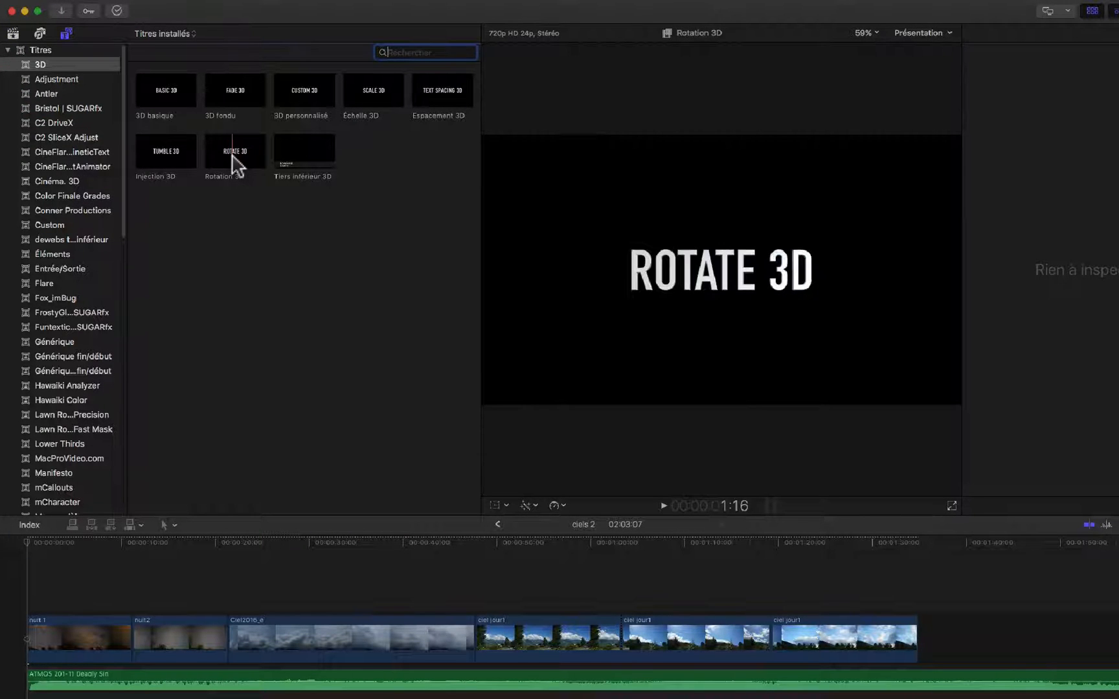
left_click_drag(228, 154, 129, 604)
left_click(88, 562)
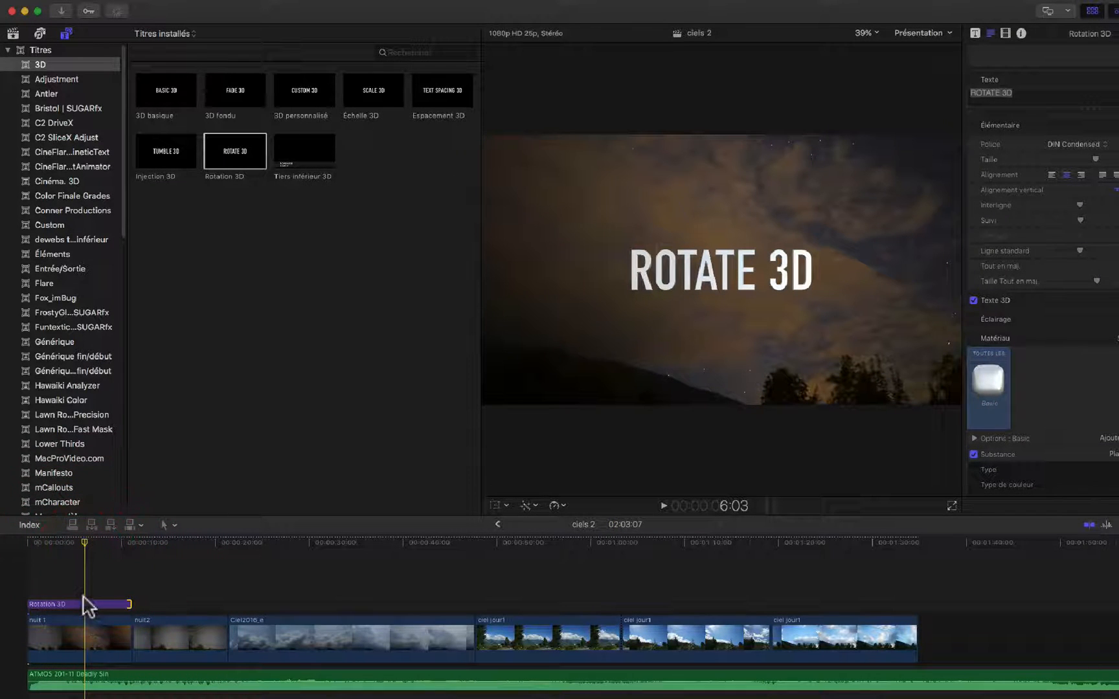
left_click(85, 607)
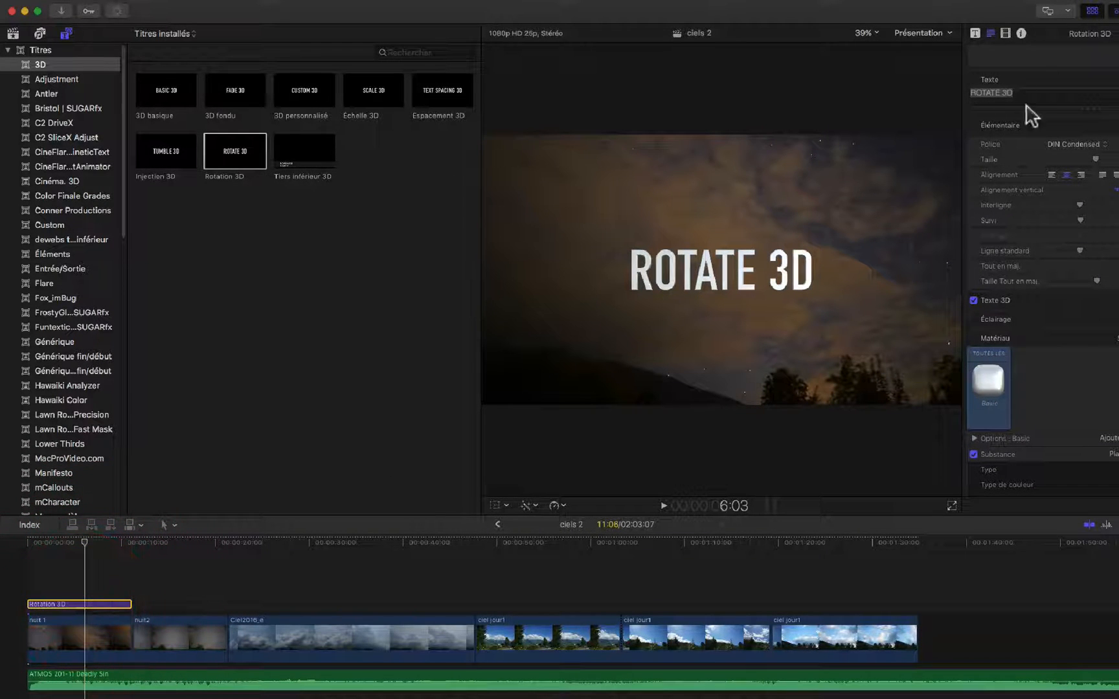
Change the Rotation 3D title's text to "Ciel Savoie" and place the playhead at about 5:00 over the title.
left_click(959, 87)
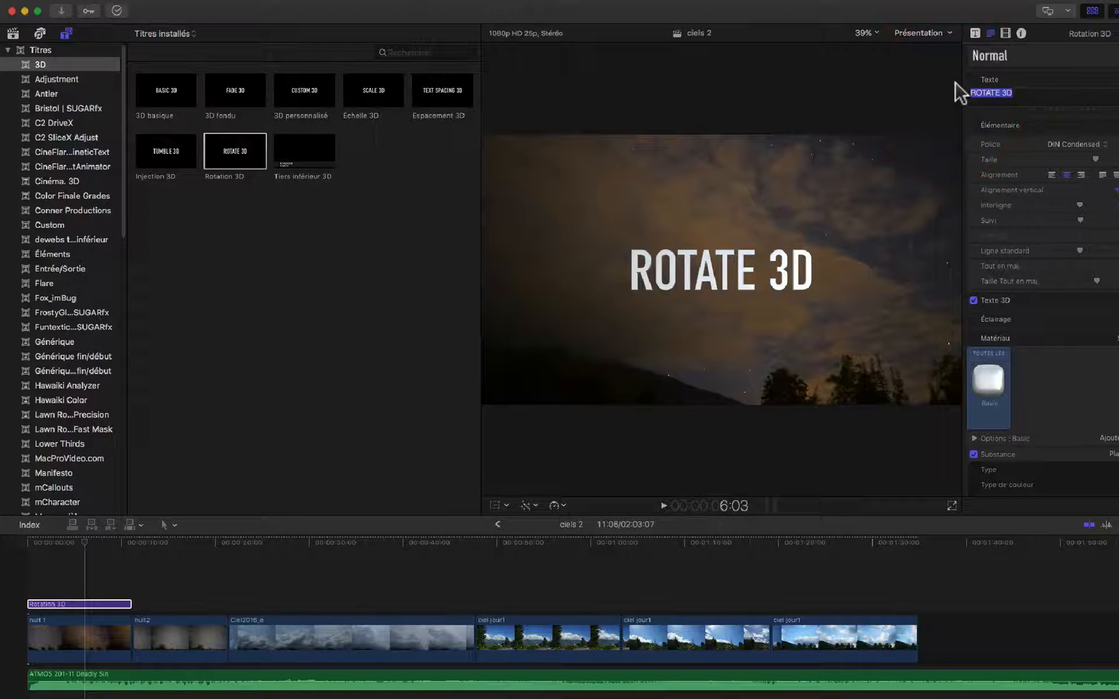
type("Ciel Savoie")
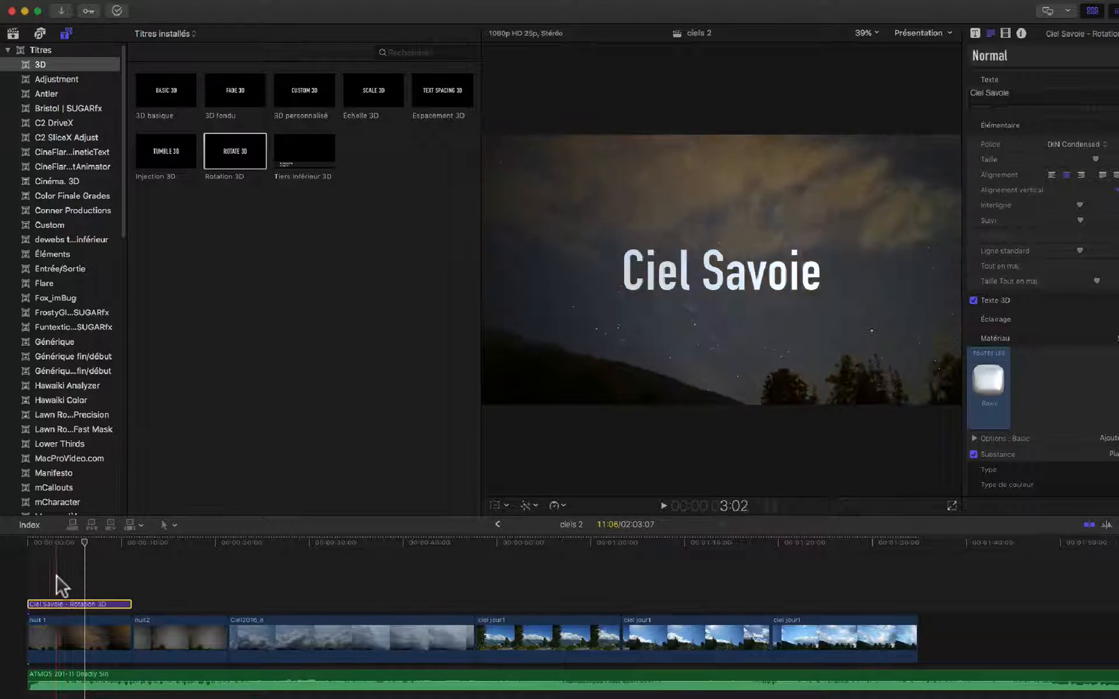
left_click(75, 582)
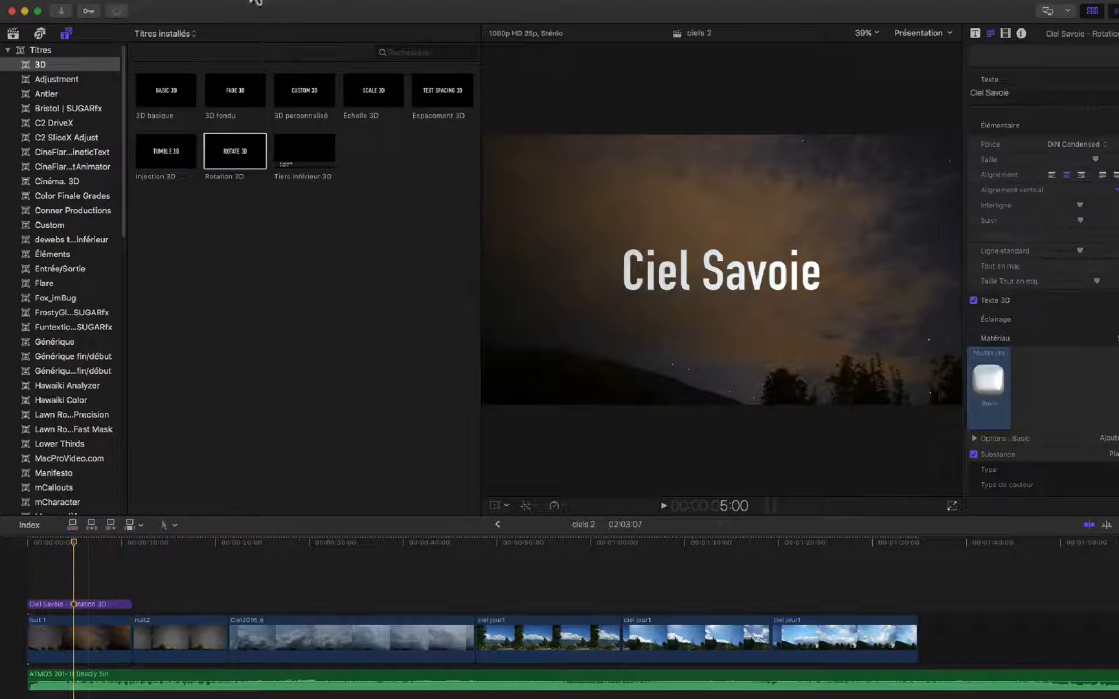
Export the ciels 2 project to the Desktop as ciels 2.fcpxml with Générale metadata and XML version 1.6.
left_click(13, 35)
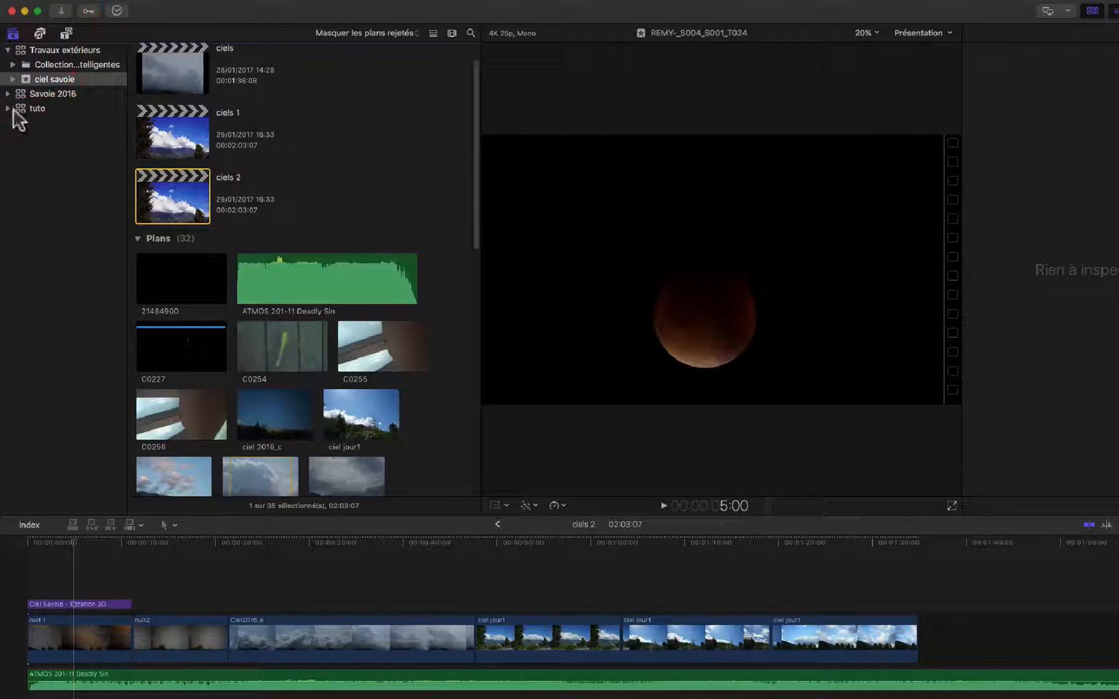
left_click(190, 209)
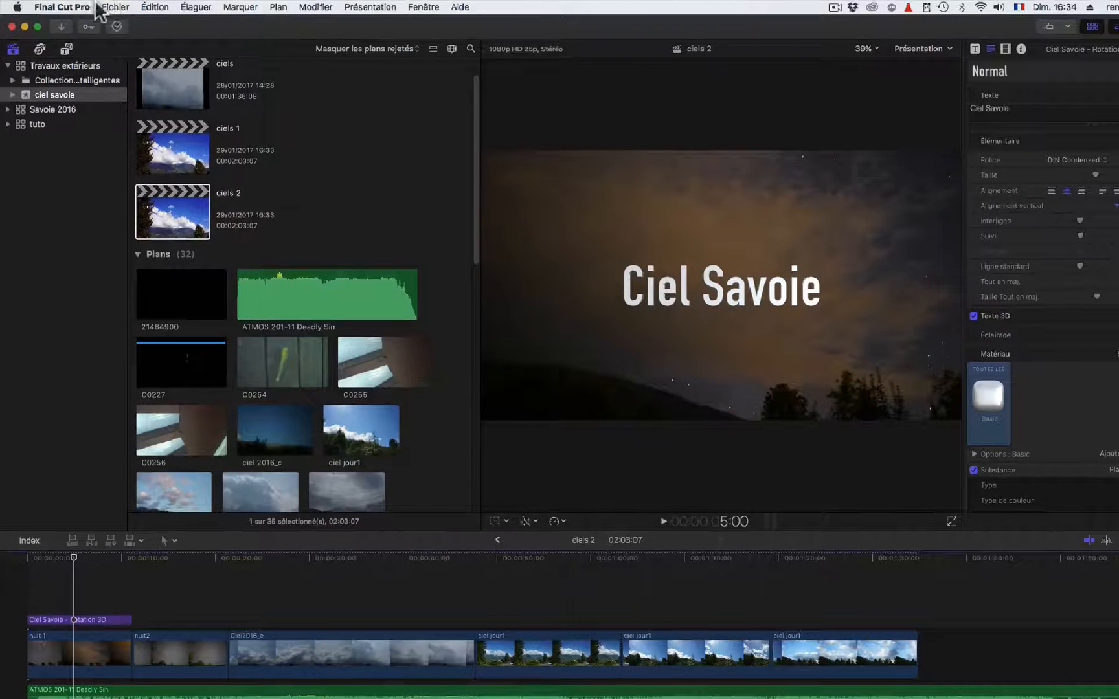
left_click(97, 9)
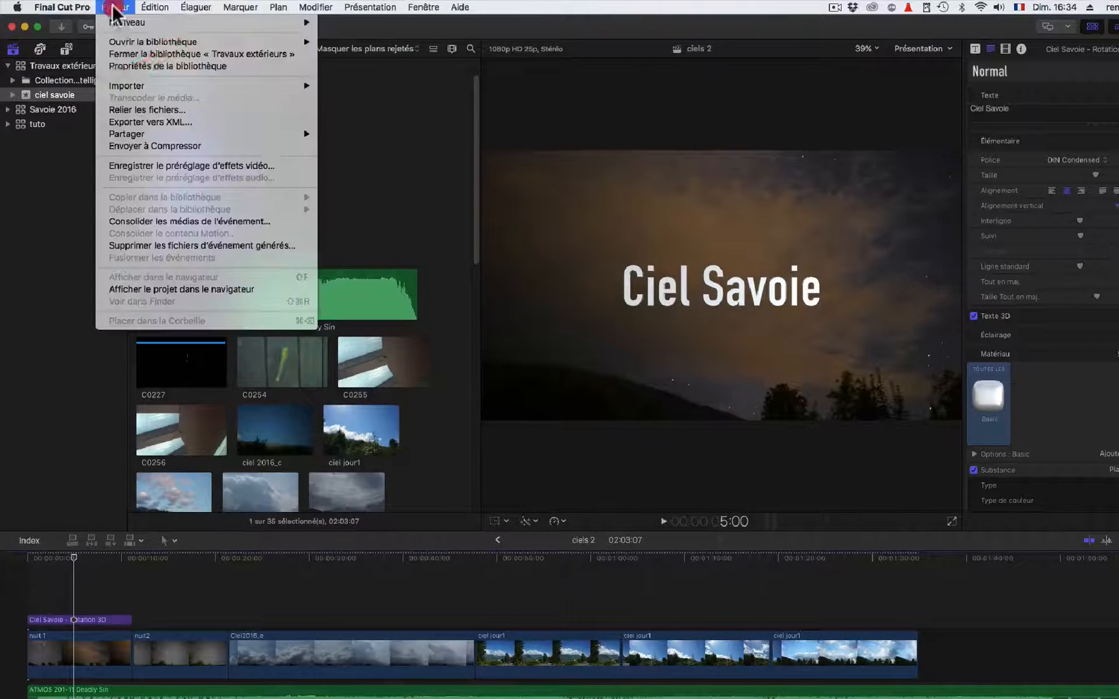
left_click(162, 120)
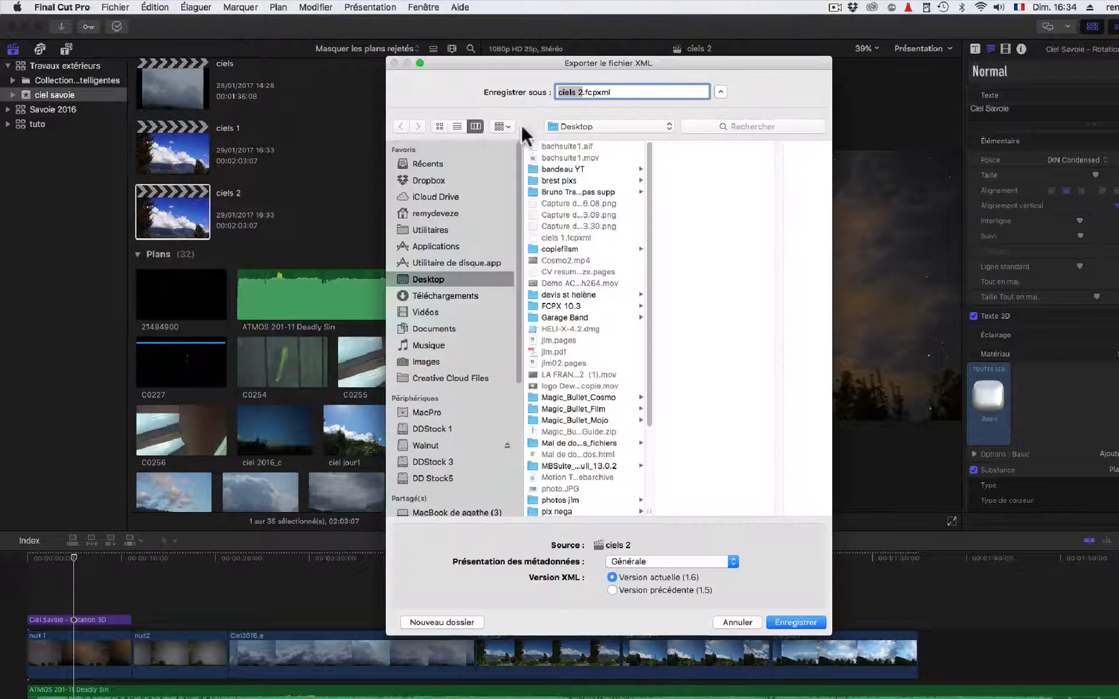
left_click(800, 621)
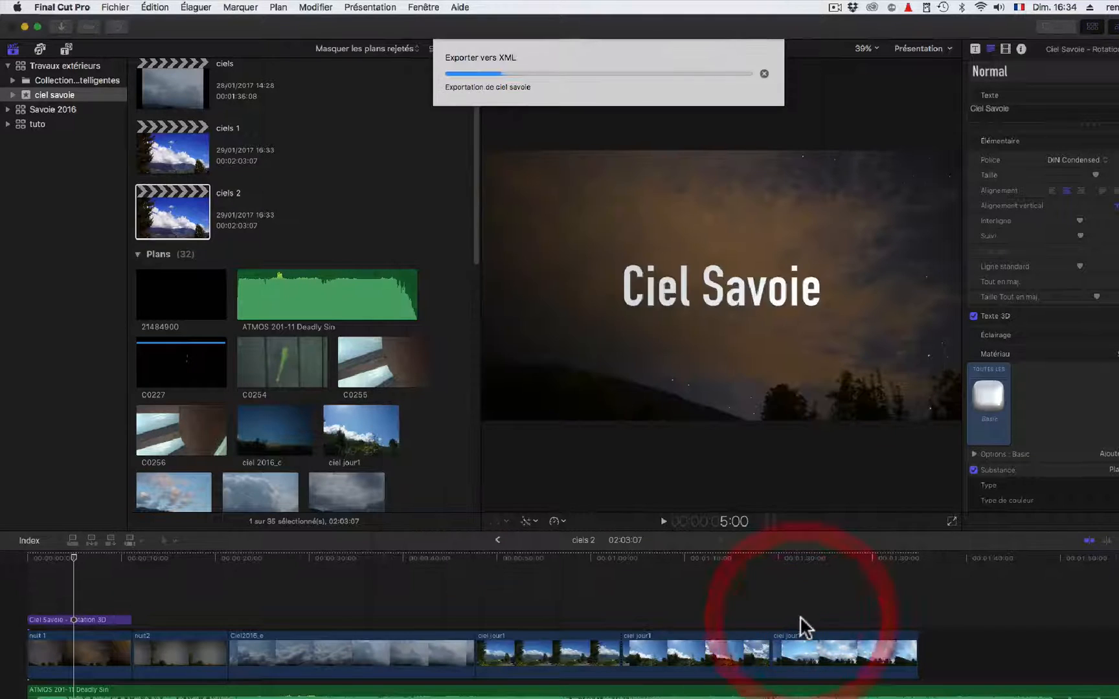
Import ciels 2.fcpxml from the Desktop into the ciel savoie event of the Savoie 2016 library.
left_click(8, 66)
left_click(8, 80)
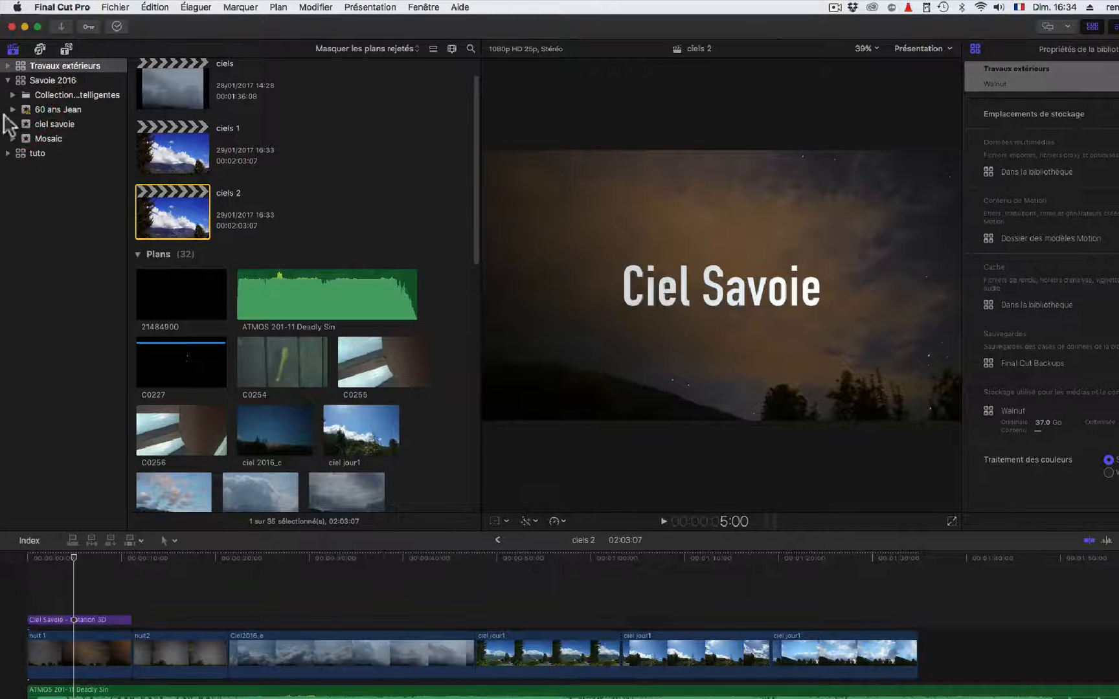
left_click(55, 125)
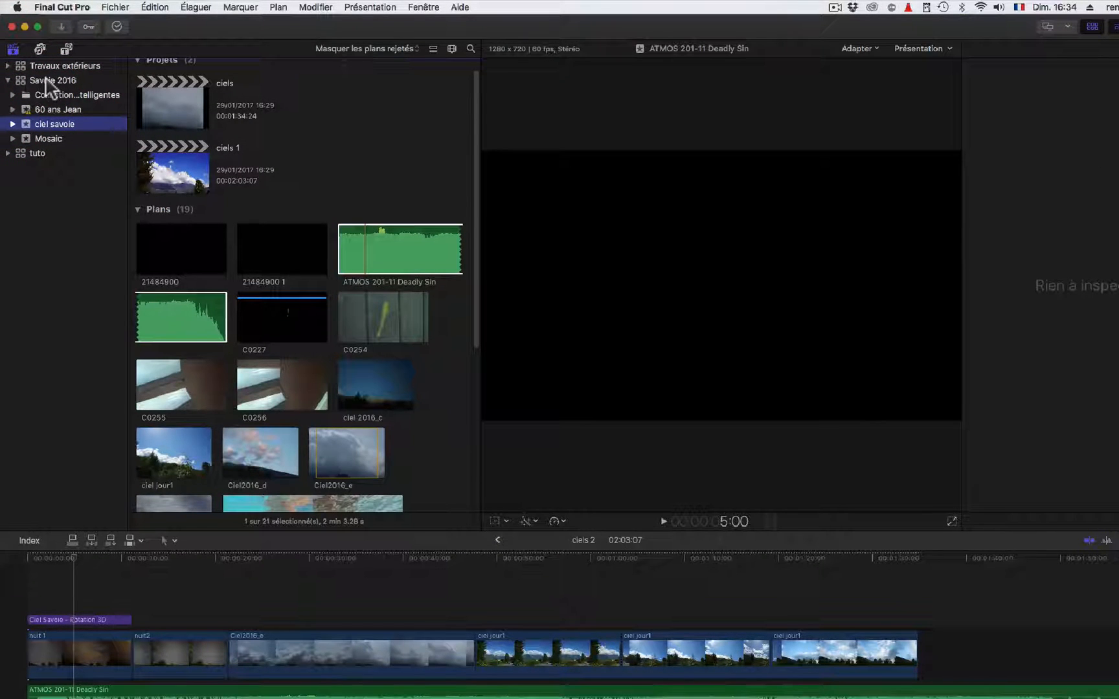
left_click(53, 123)
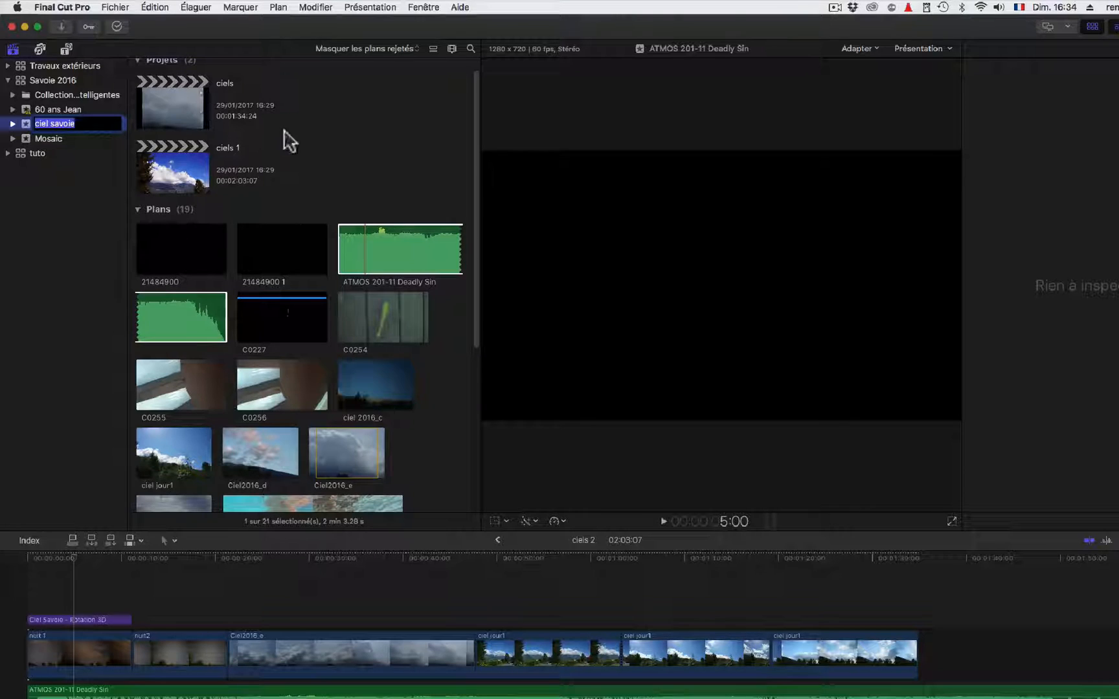
left_click(114, 8)
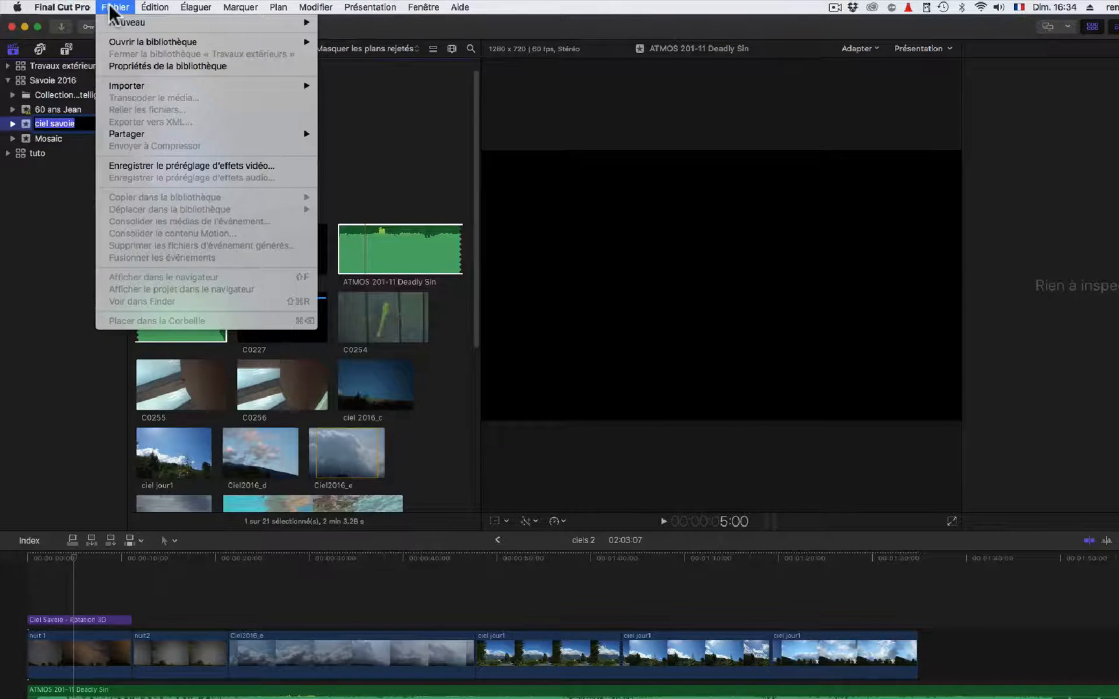
left_click(366, 110)
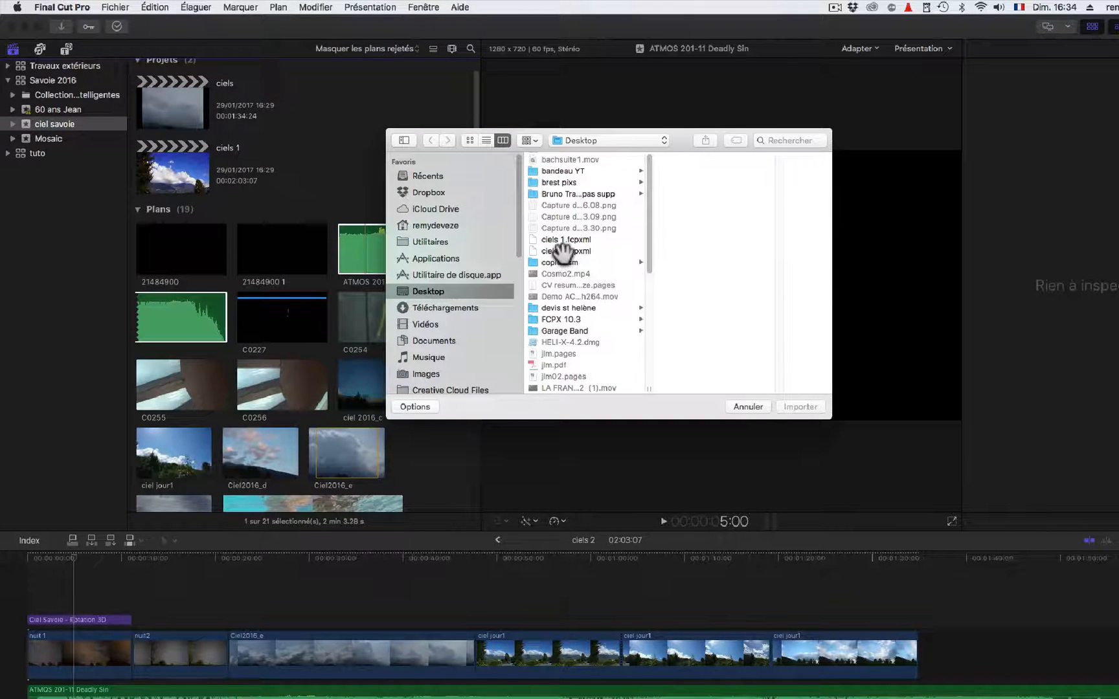
left_click(562, 251)
left_click(808, 404)
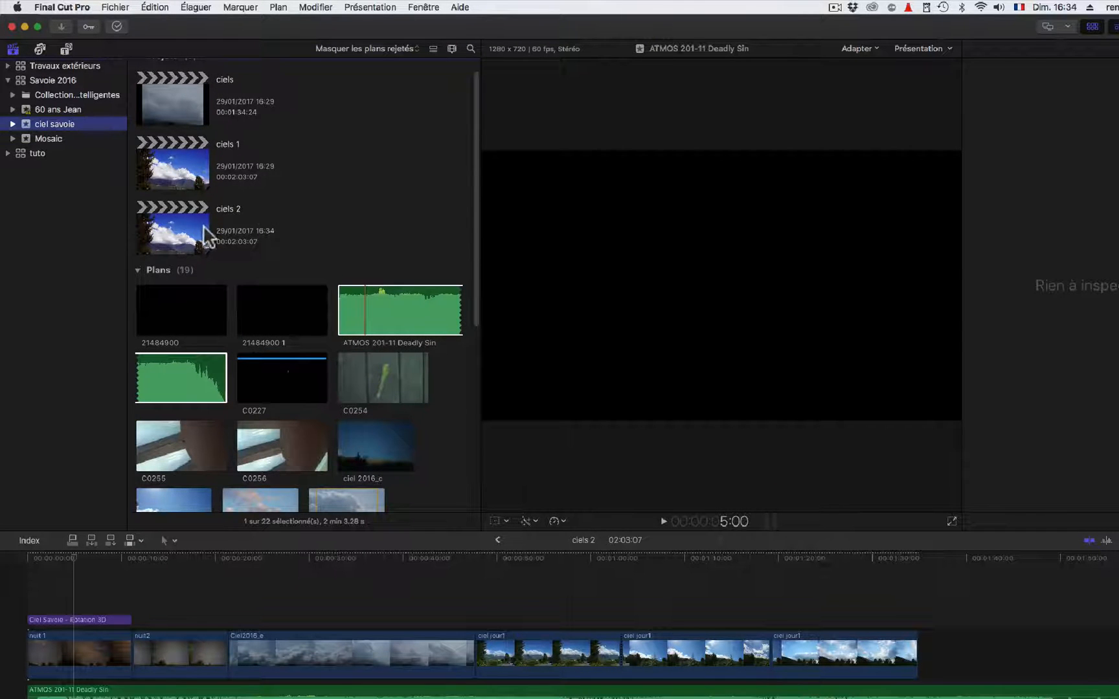
Open the imported ciels 2 project and view the installed 3D titles before returning to the library's media.
left_click(206, 236)
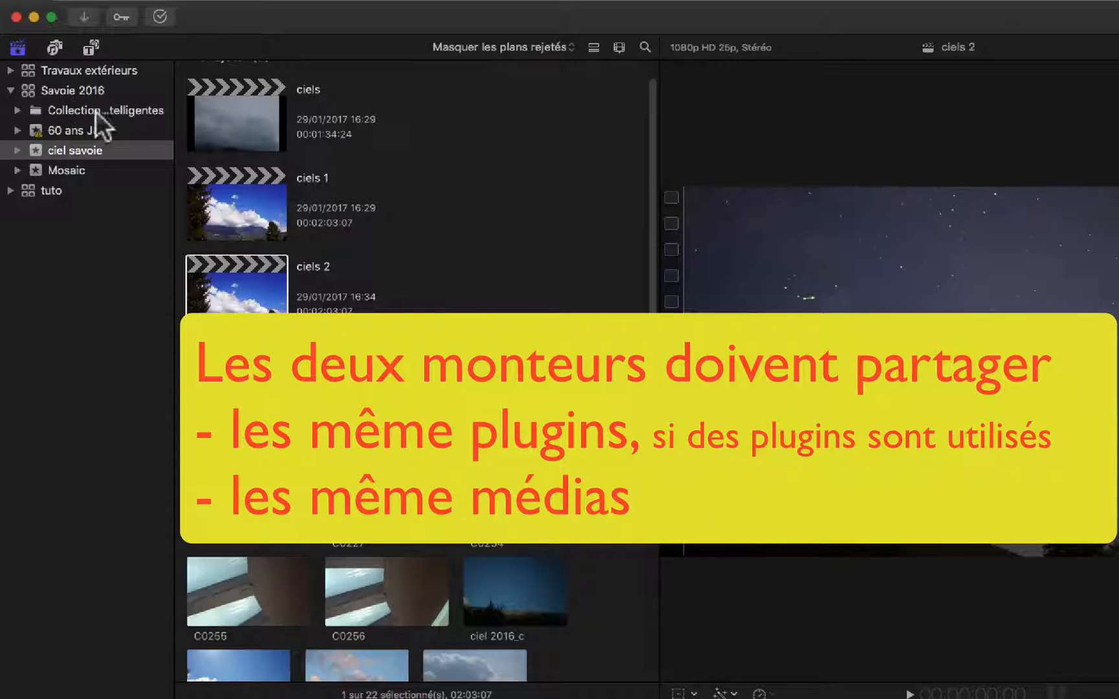
left_click(92, 49)
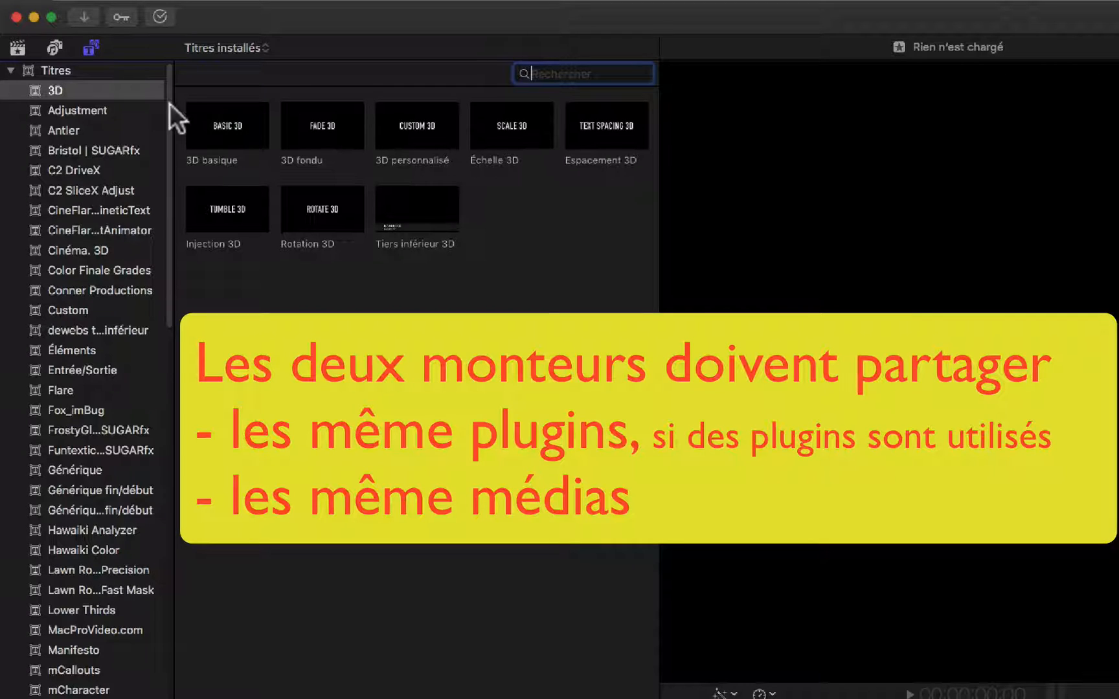
left_click(16, 49)
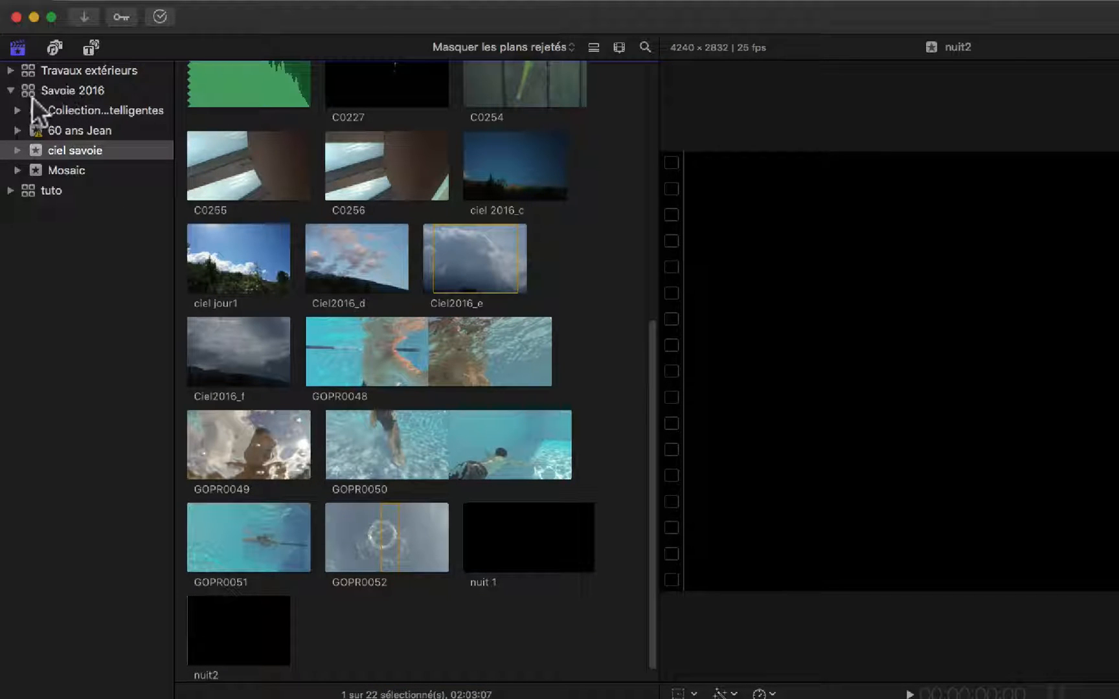
Examine the smart collections of the Savoie 2016 library and the Audio seulement collection in its ciel savoie event.
left_click(17, 110)
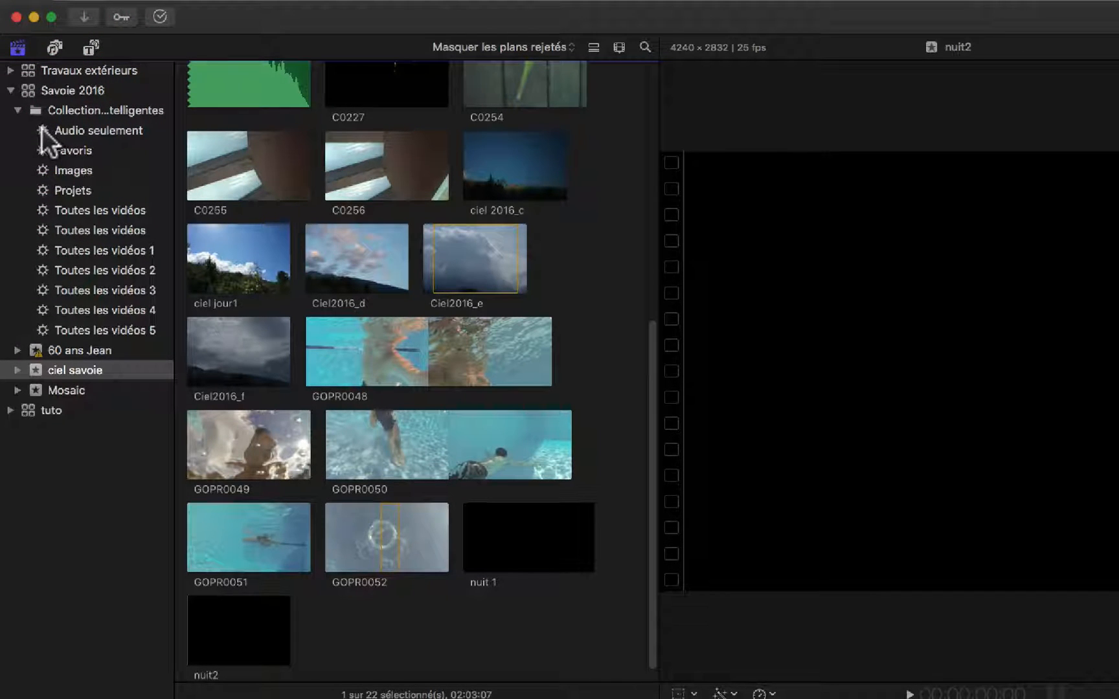
left_click_drag(42, 133, 37, 368)
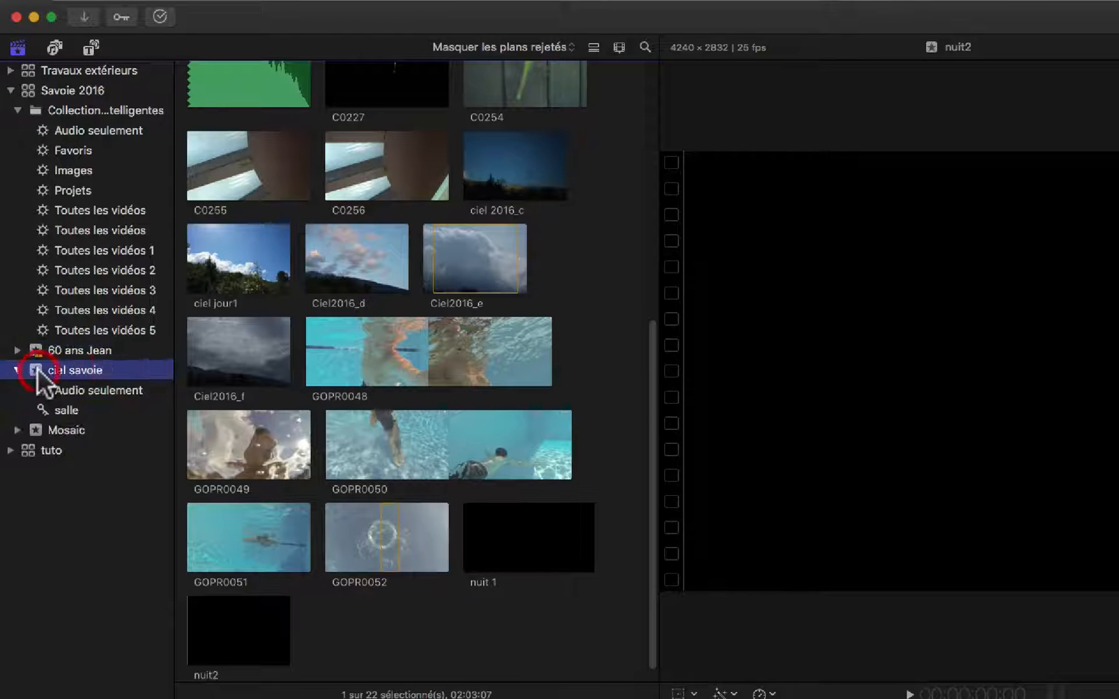
left_click(15, 111)
left_click(83, 169)
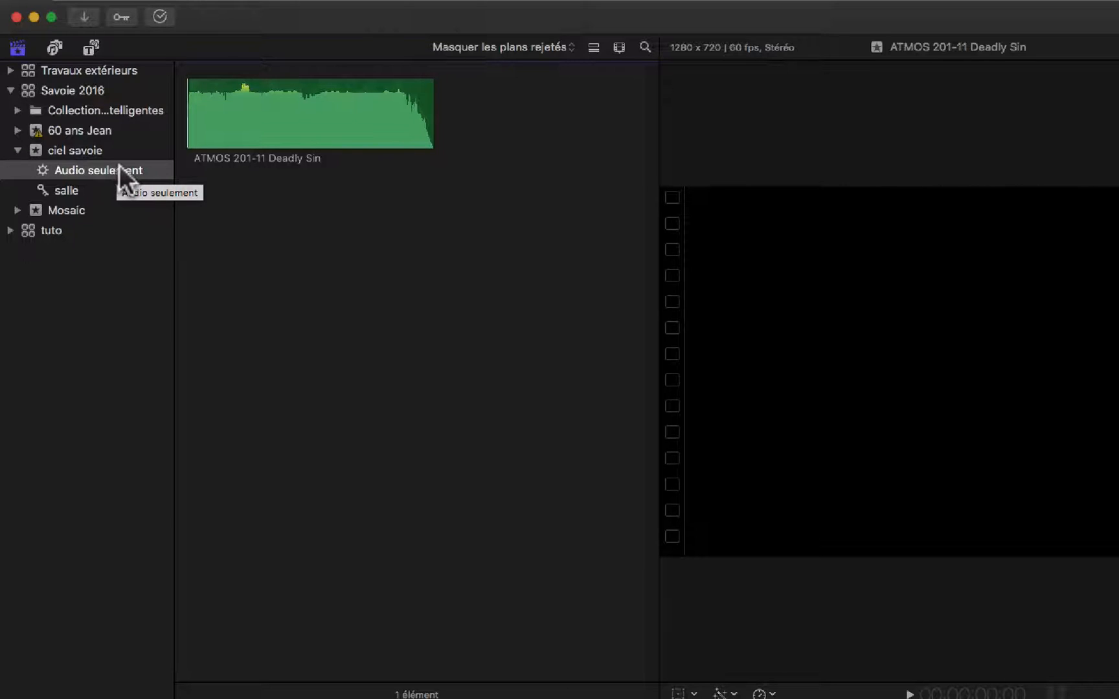
Export the whole ciel savoie event of the Savoie 2016 library to the Desktop as ciel savoie.fcpxml, XML version 1.6.
left_click(70, 149)
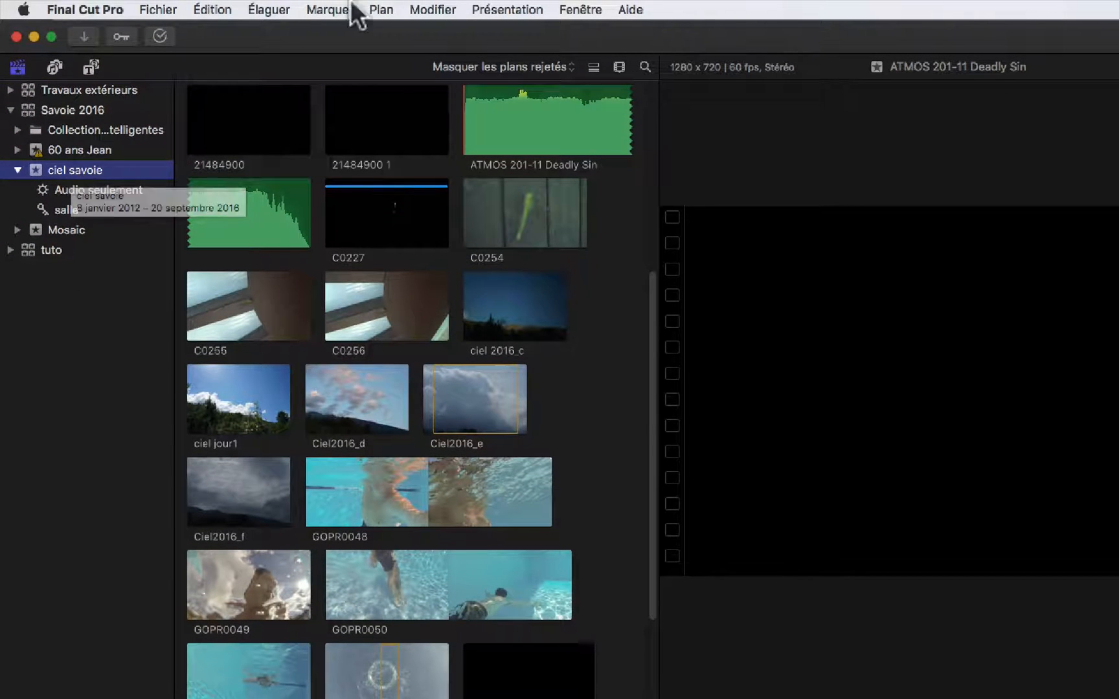
left_click(73, 167)
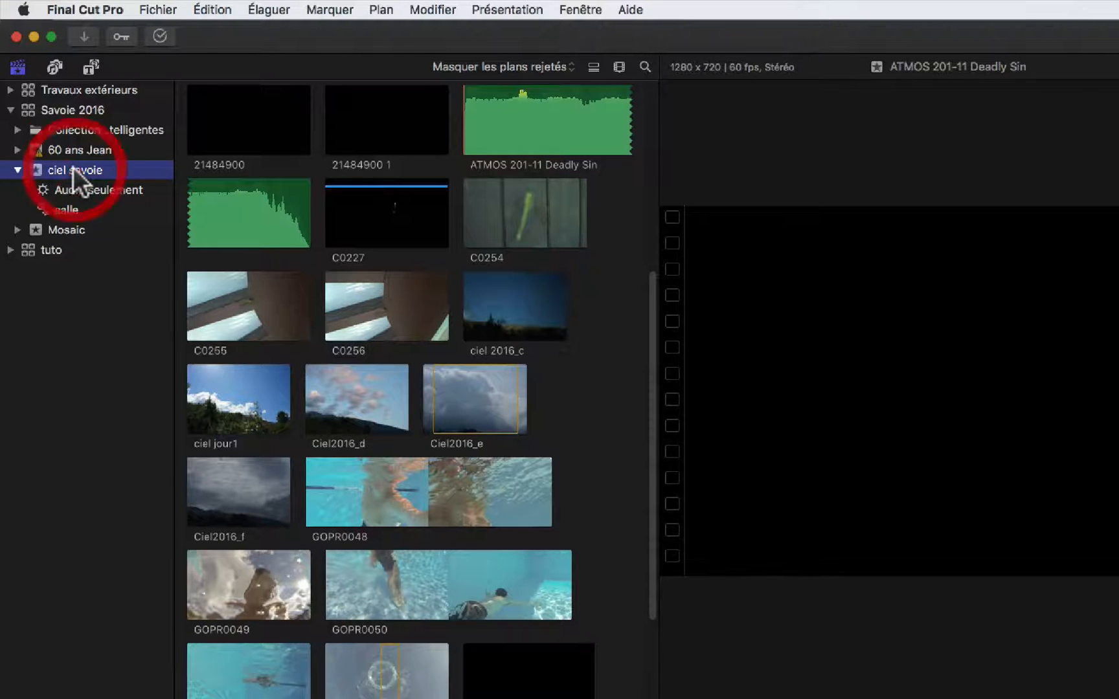
left_click(156, 9)
left_click(193, 162)
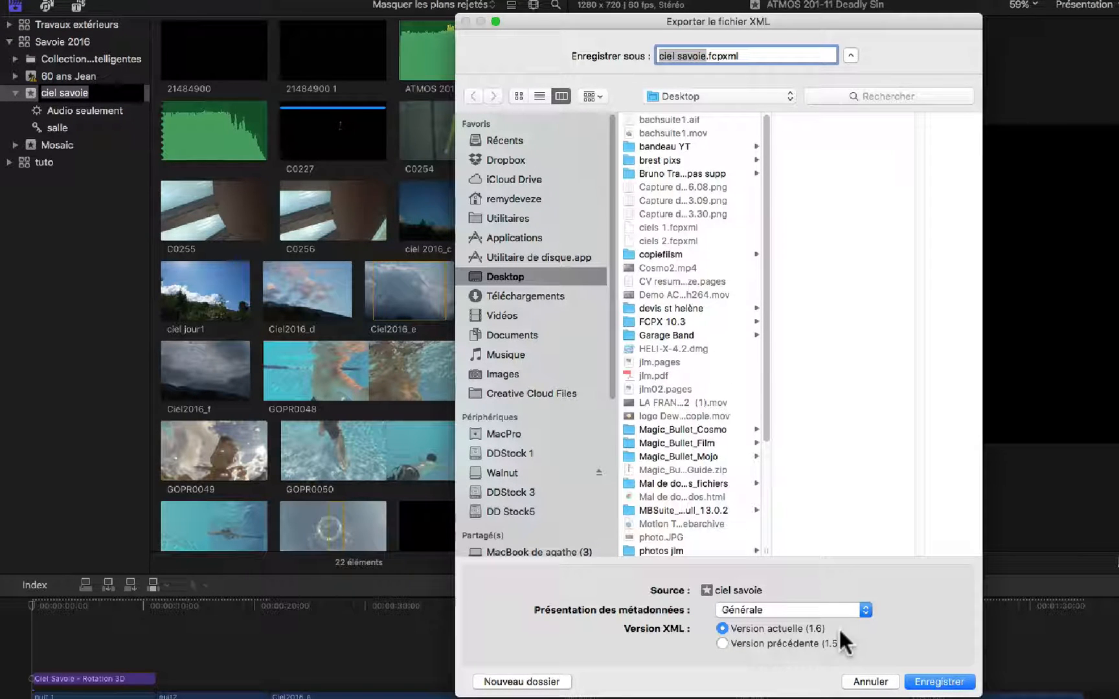
left_click(937, 683)
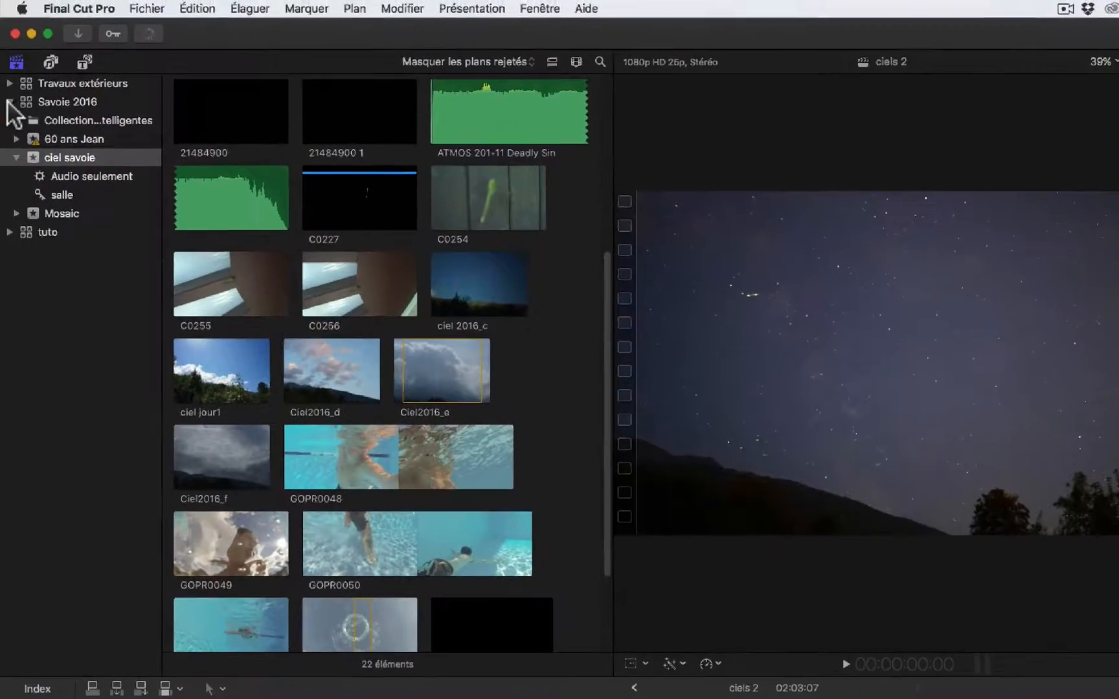
Import ciel savoie.fcpxml from the Desktop into the Travaux extérieurs library, replacing the existing items of the same name.
left_click(9, 55)
left_click(9, 37)
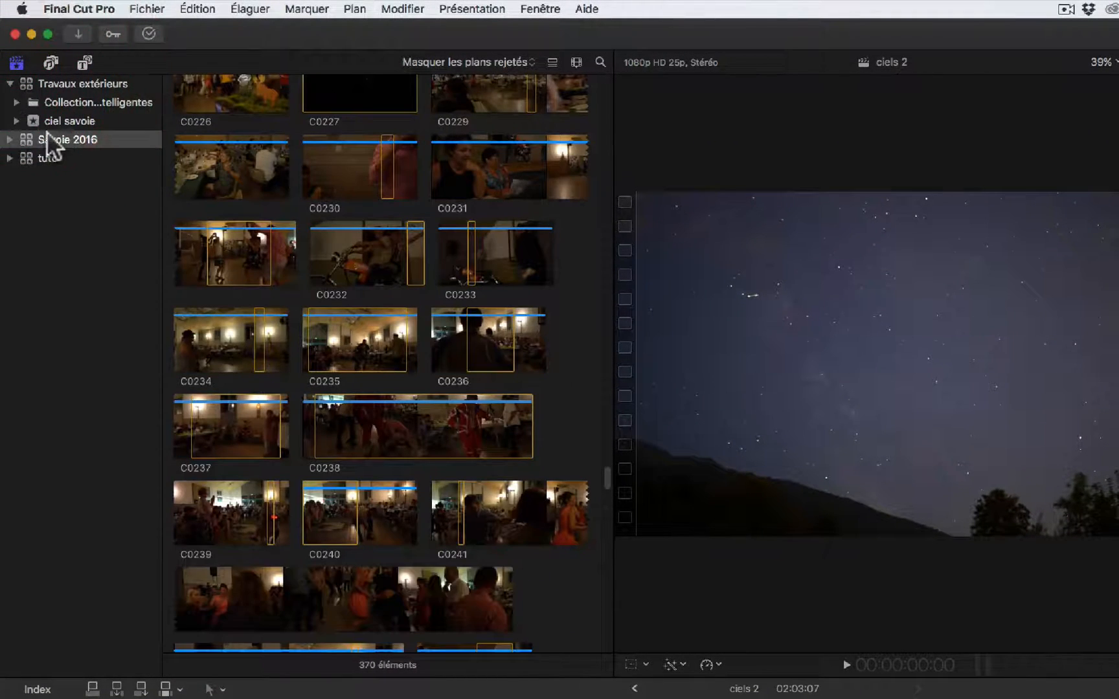
left_click(58, 119)
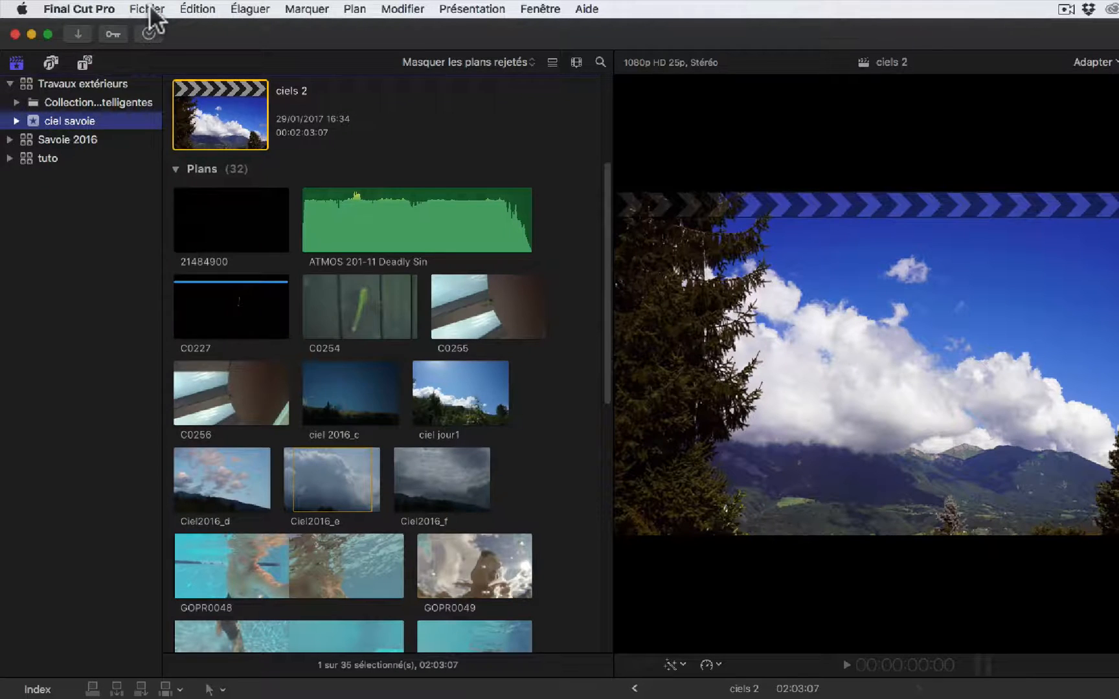
left_click(147, 8)
mouse_move(163, 108)
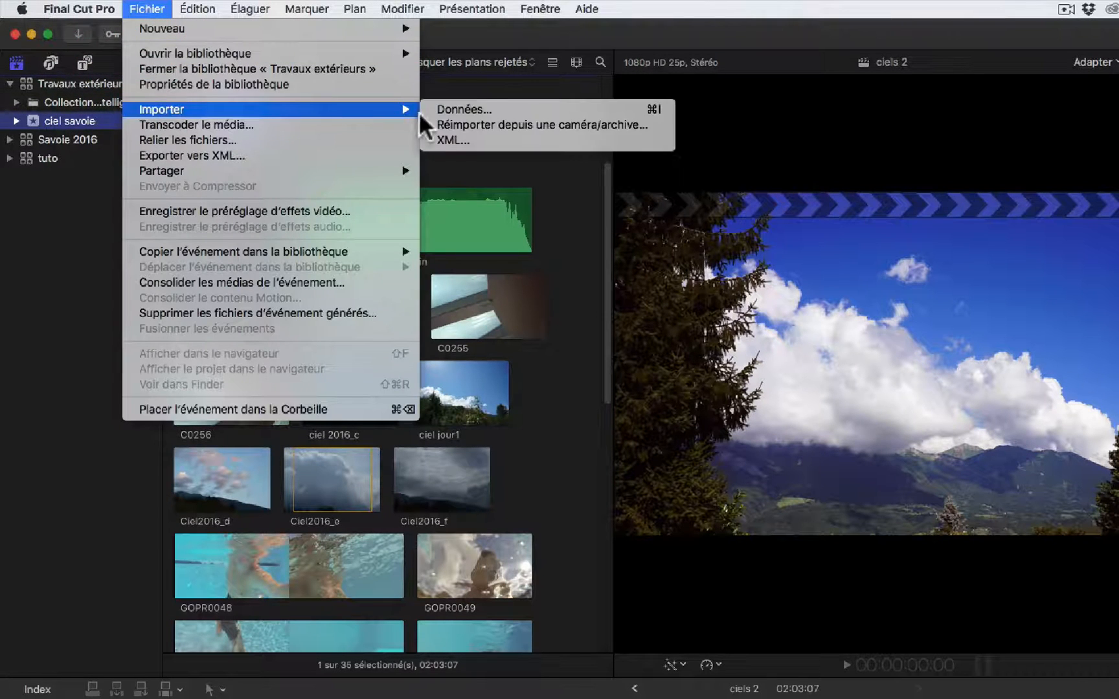
left_click(441, 137)
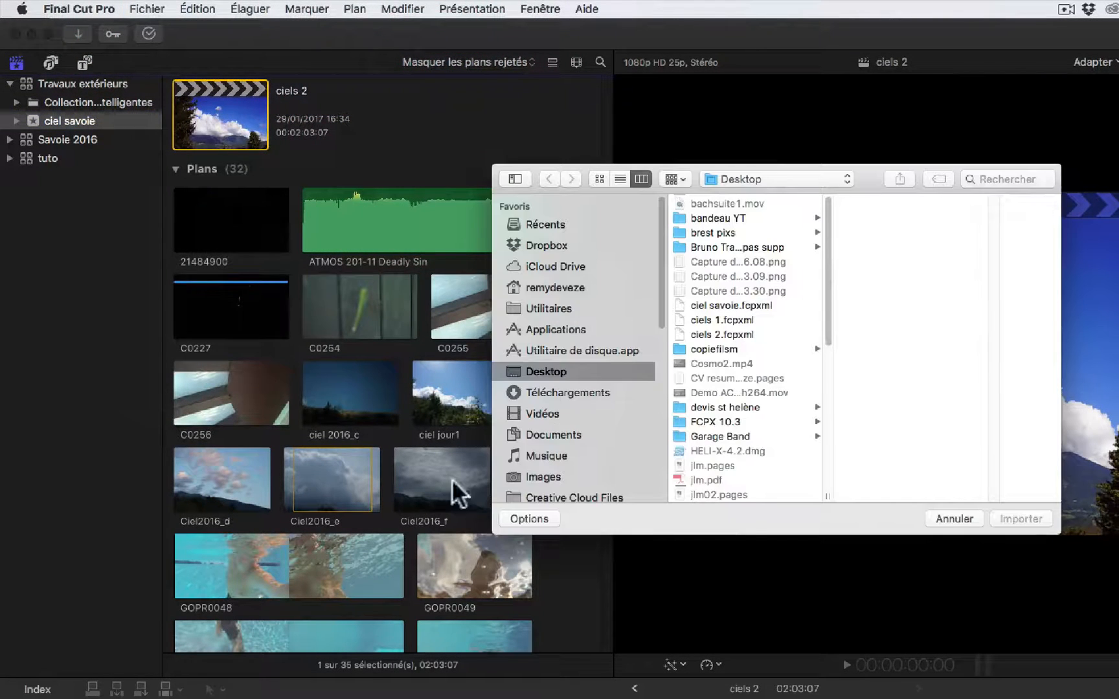
left_click(737, 304)
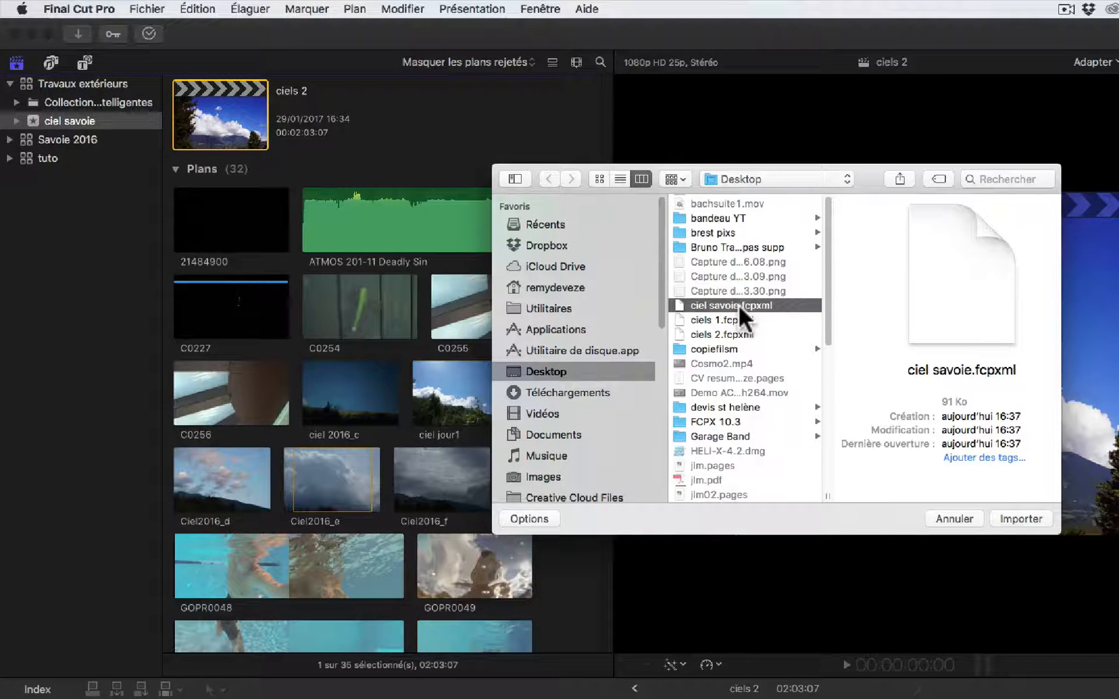
left_click(1032, 518)
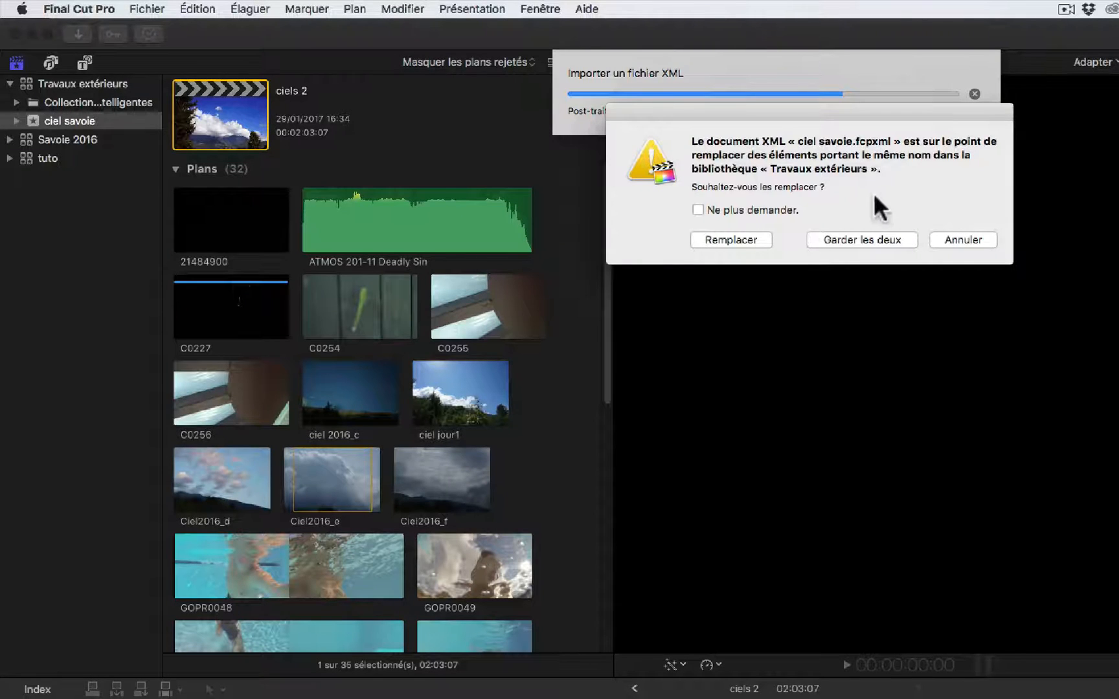
left_click(729, 237)
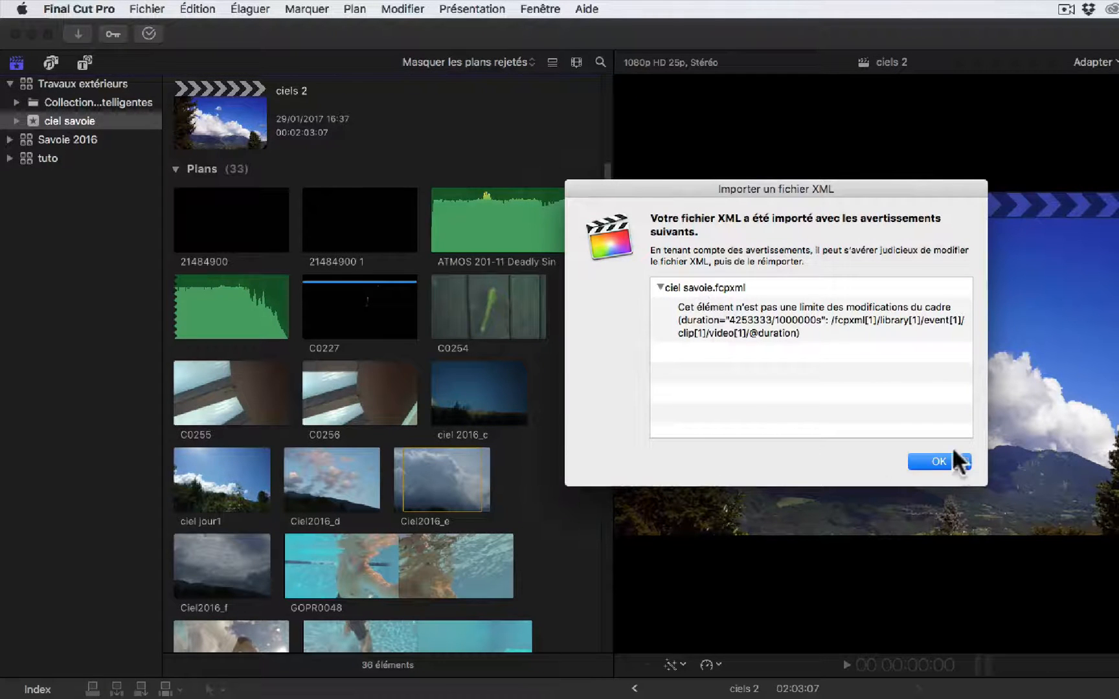
left_click(963, 462)
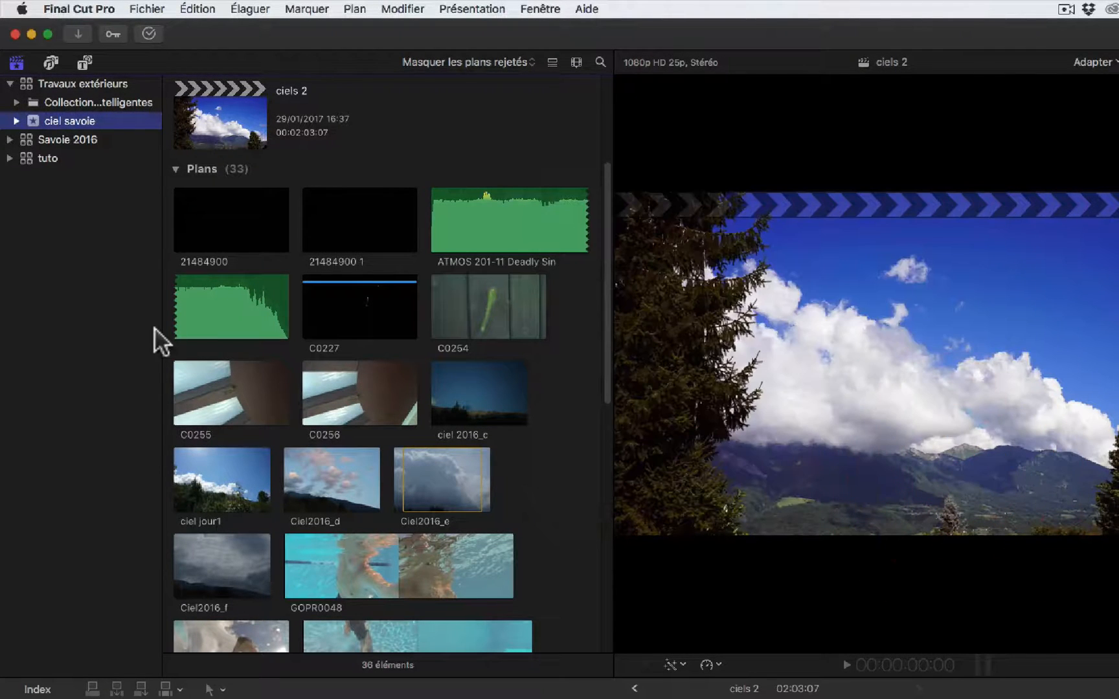
Compare the ciel savoie event's collections in both libraries and check the Travaux extérieurs event's audio and projects.
left_click(15, 120)
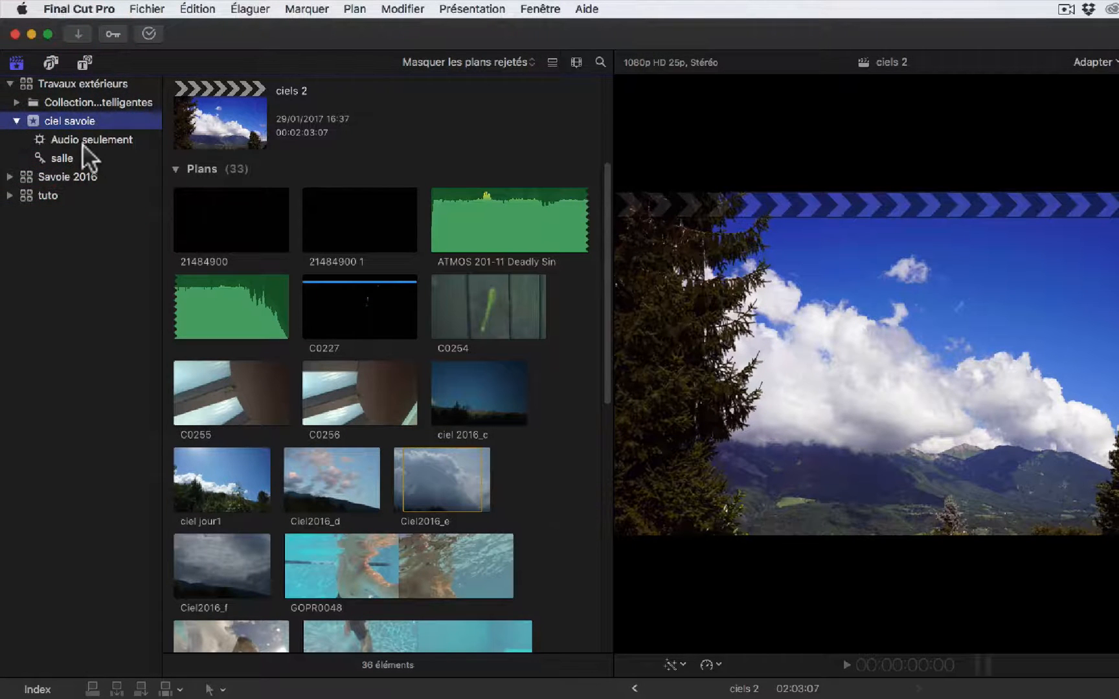
left_click(8, 176)
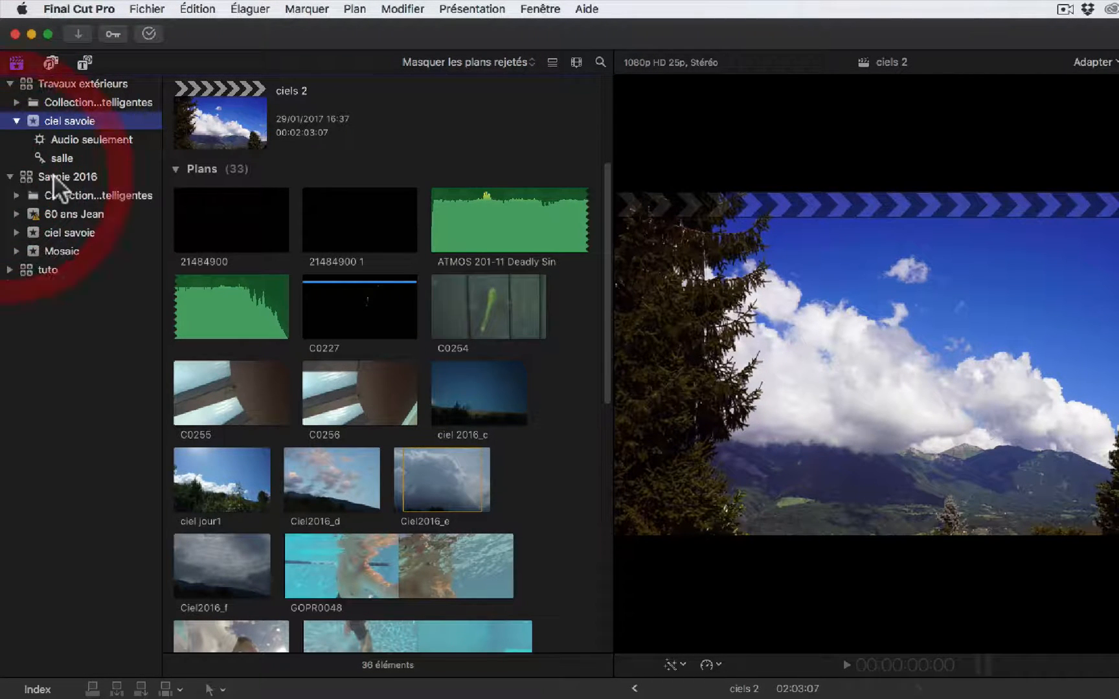
left_click(16, 232)
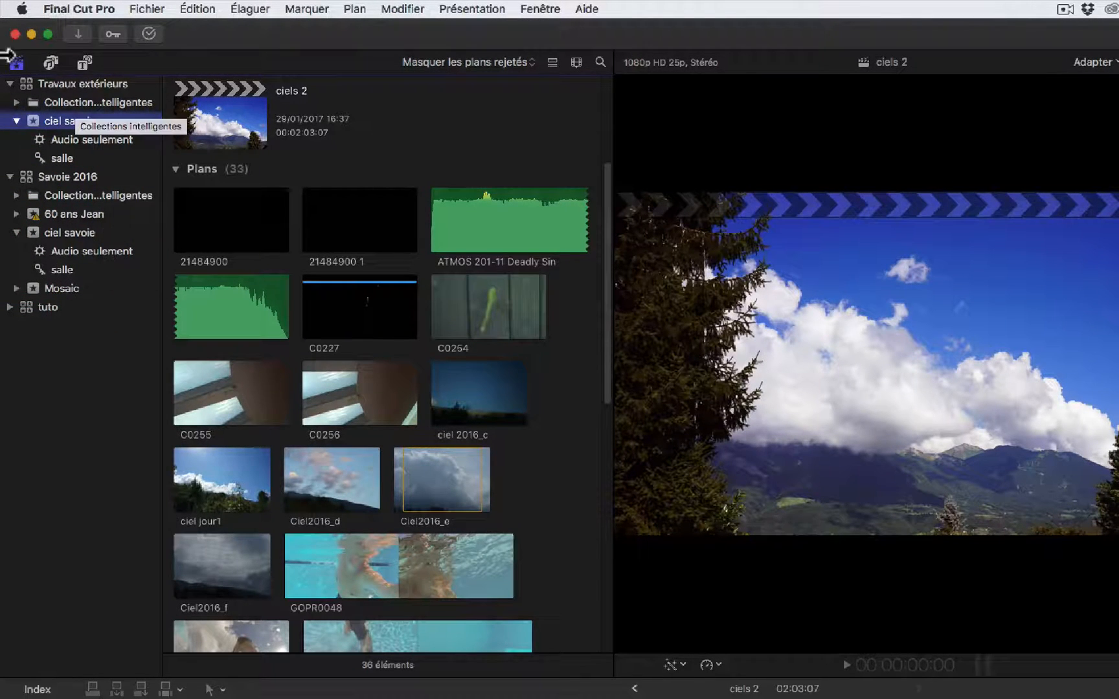
left_click(102, 138)
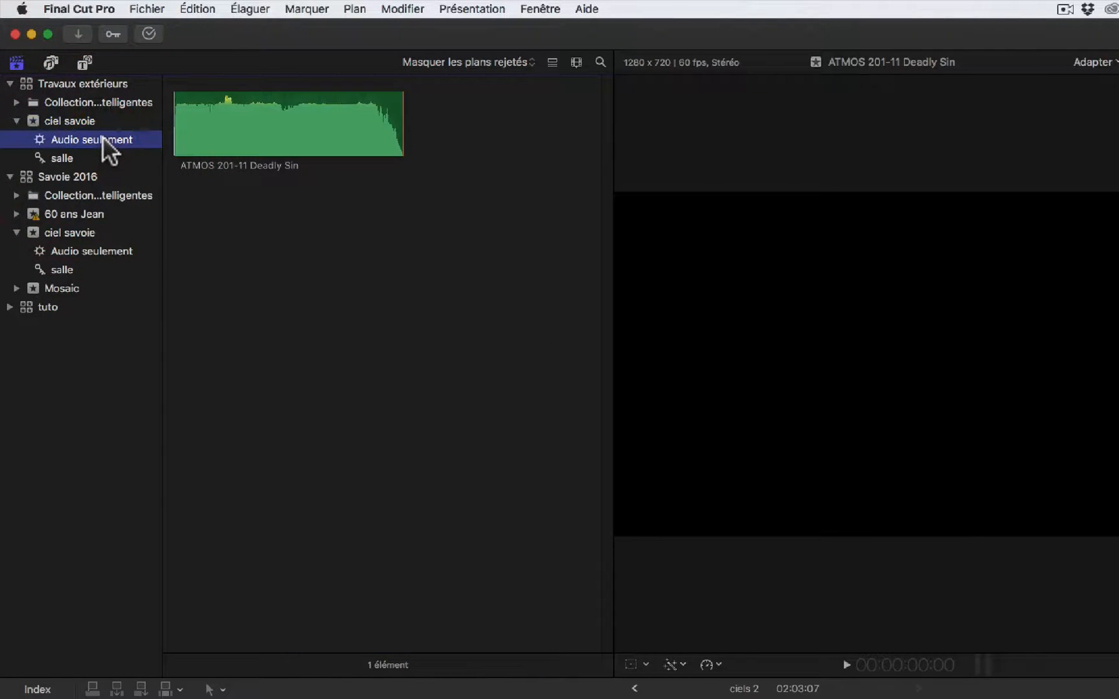
left_click(78, 123)
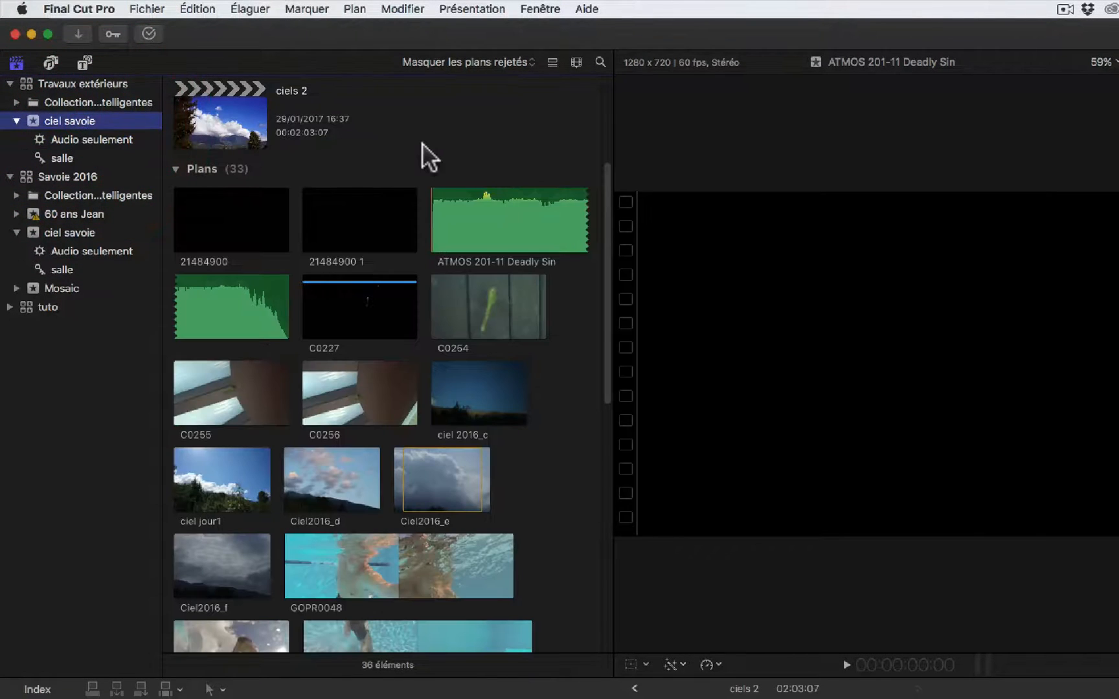
scroll(424, 156, "up", 3)
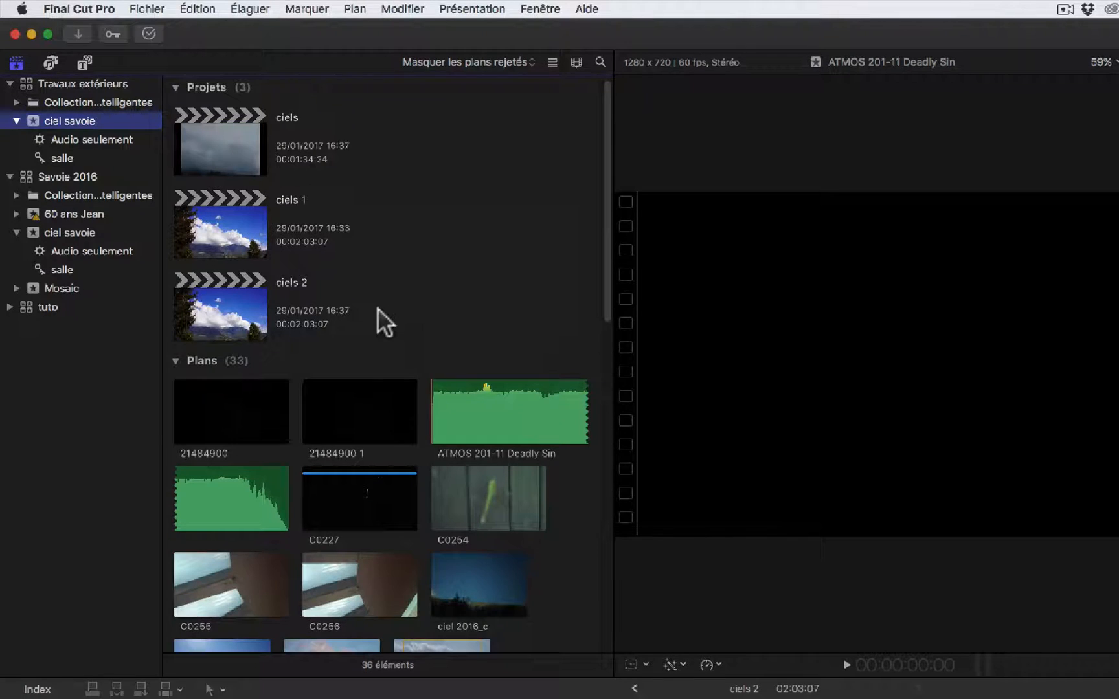